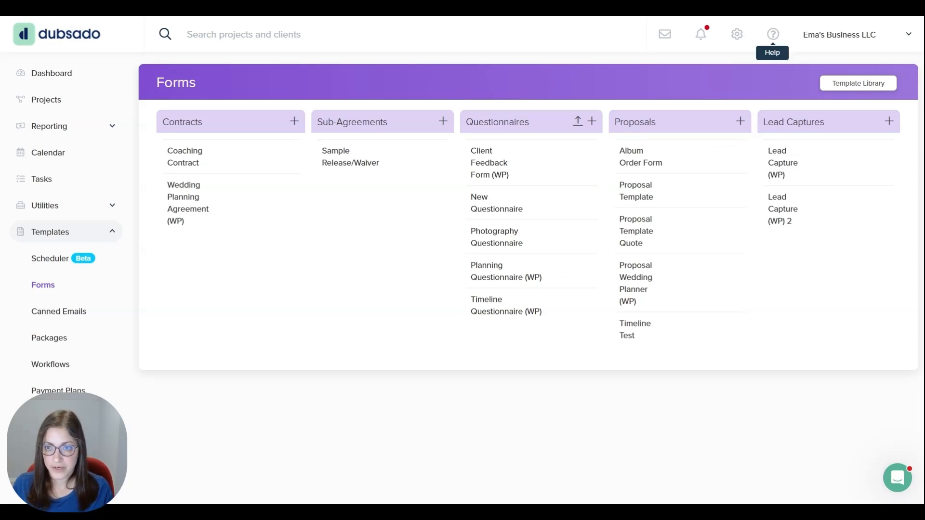
# Open the custom-mapped fields page in the brand settings.
pyautogui.click(737, 34)
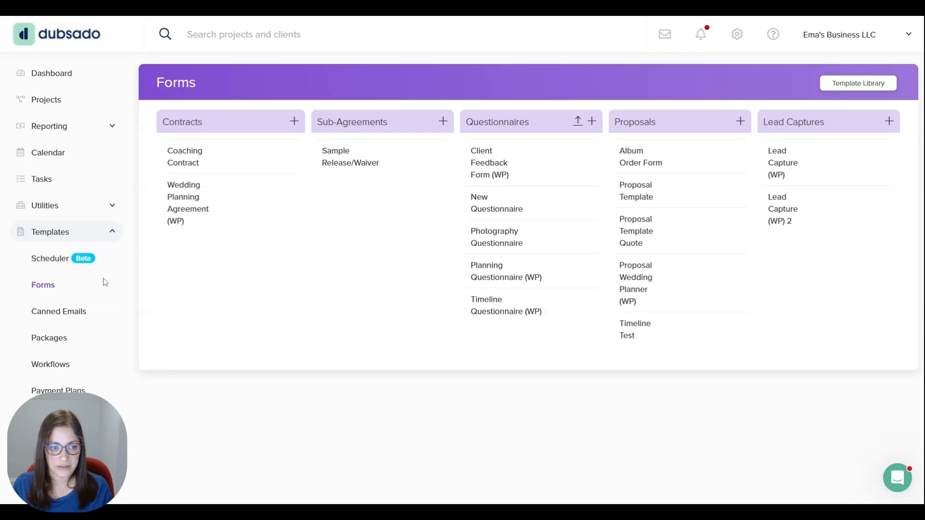
pyautogui.click(195, 313)
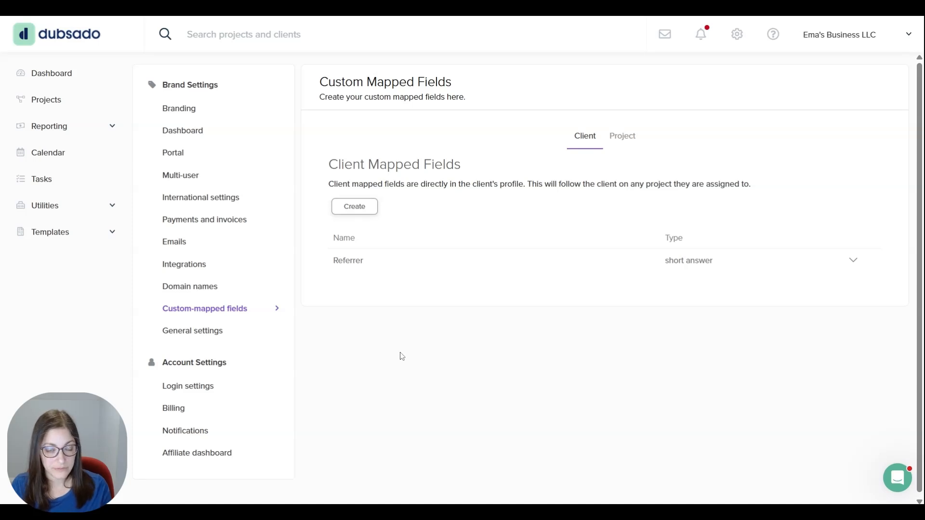
pyautogui.click(356, 212)
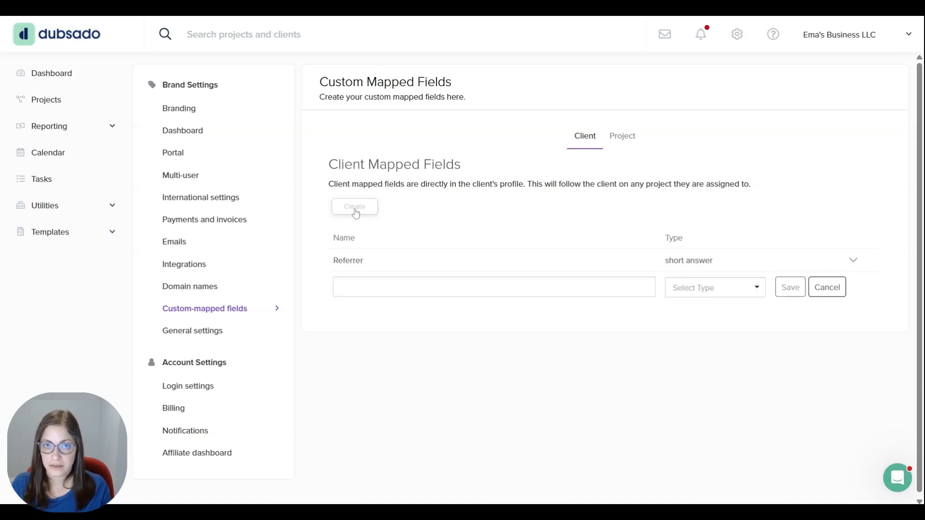
pyautogui.click(704, 292)
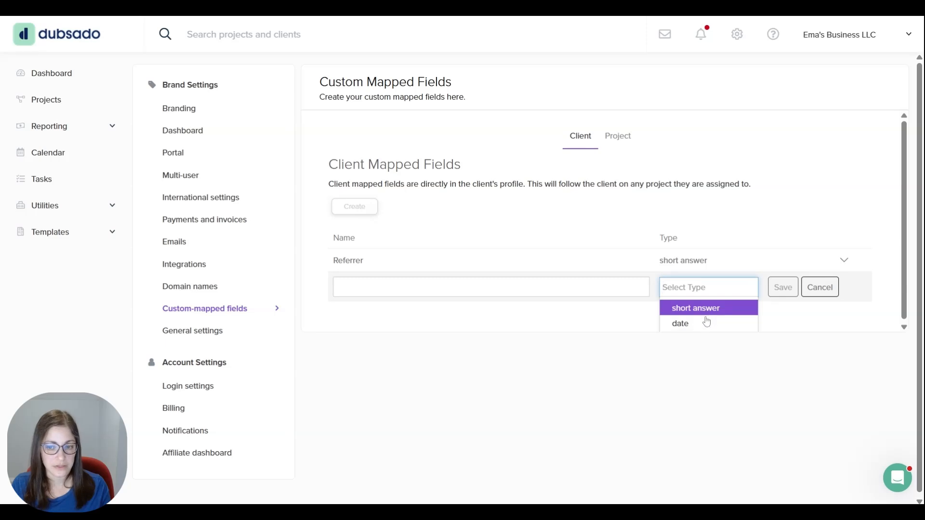
pyautogui.click(828, 294)
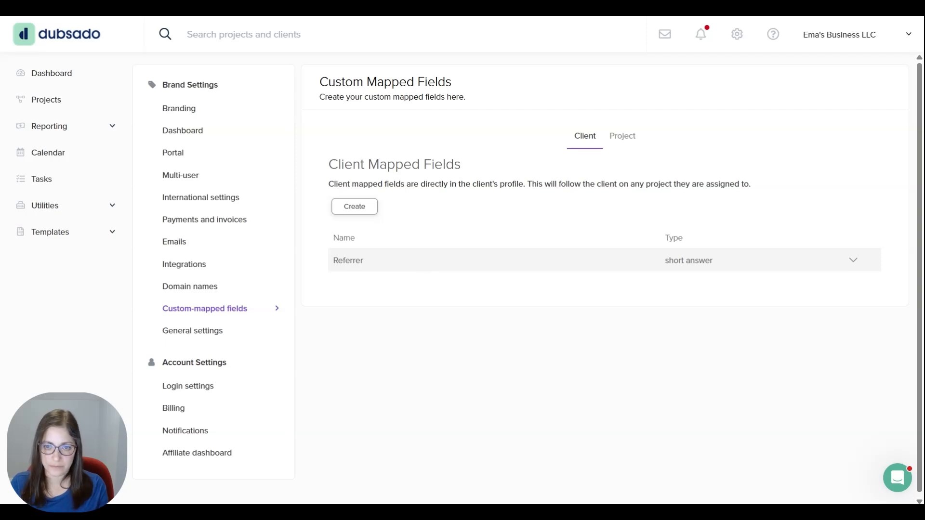
# Create a project mapped field named Project Folder with the short answer type and save it.
pyautogui.click(622, 135)
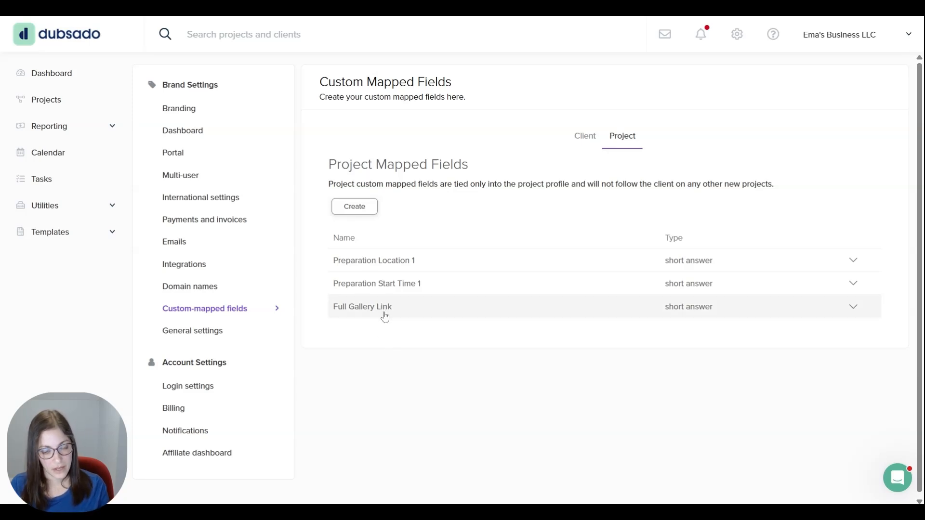
pyautogui.click(373, 210)
pyautogui.write('Projec')
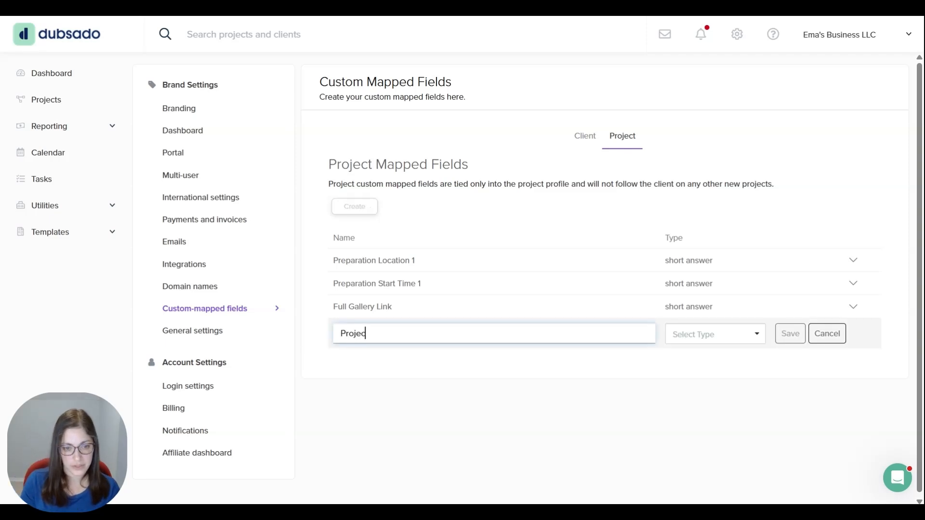
pyautogui.write('t Folder')
pyautogui.click(708, 334)
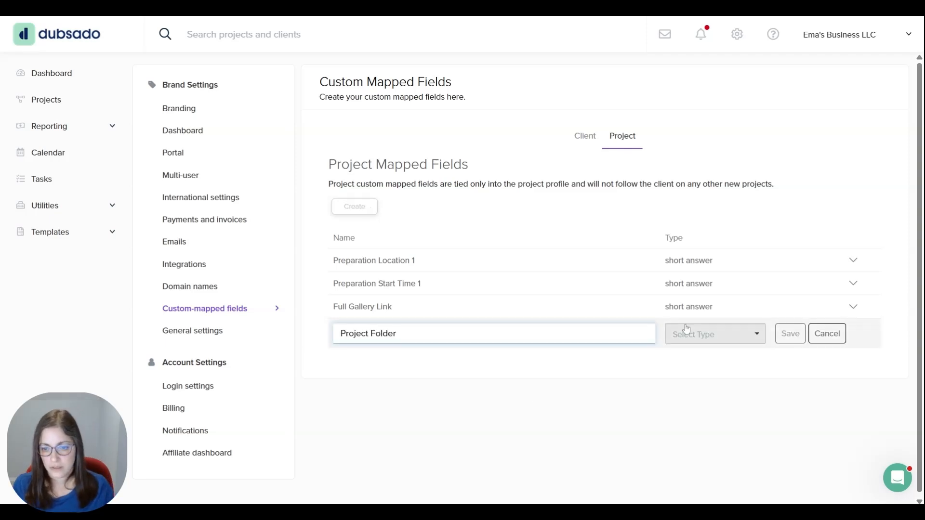
pyautogui.click(697, 359)
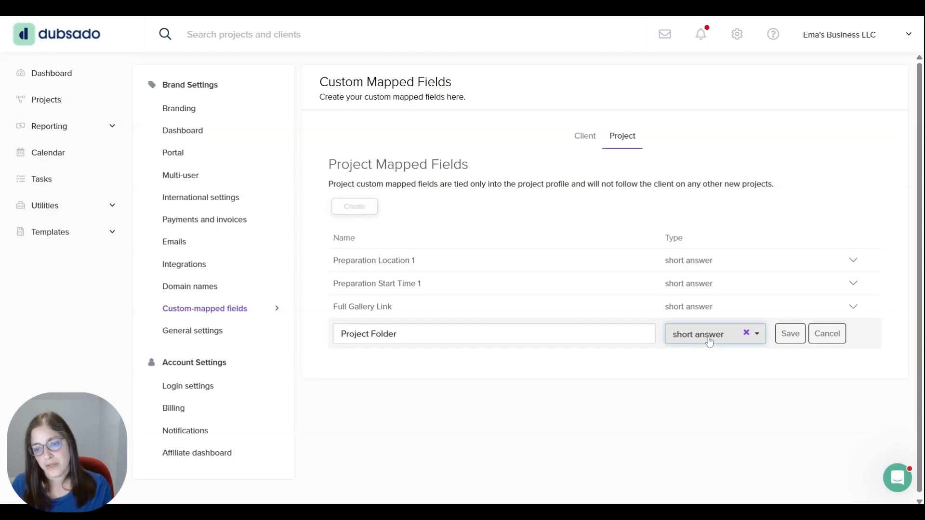
pyautogui.click(790, 336)
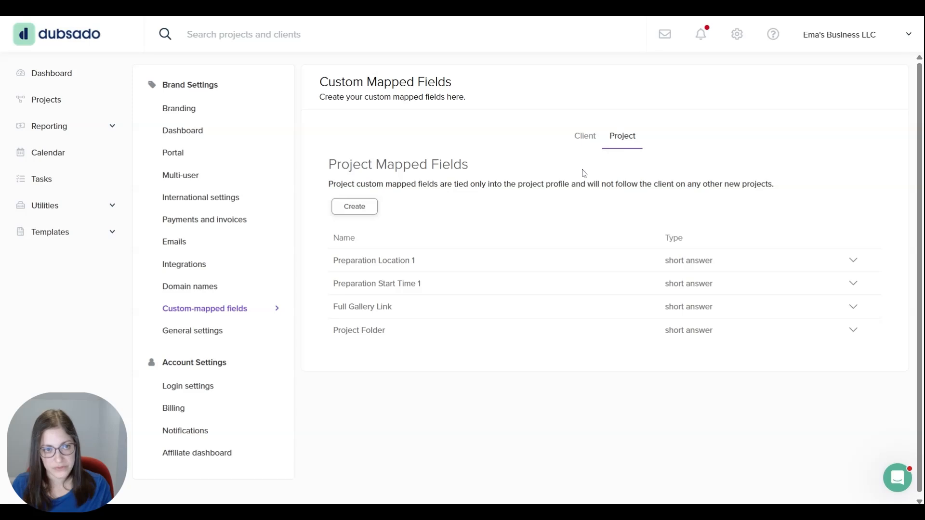
# Open the Lead Capture (WP) form template at its questions about how the client heard about the business.
pyautogui.click(64, 241)
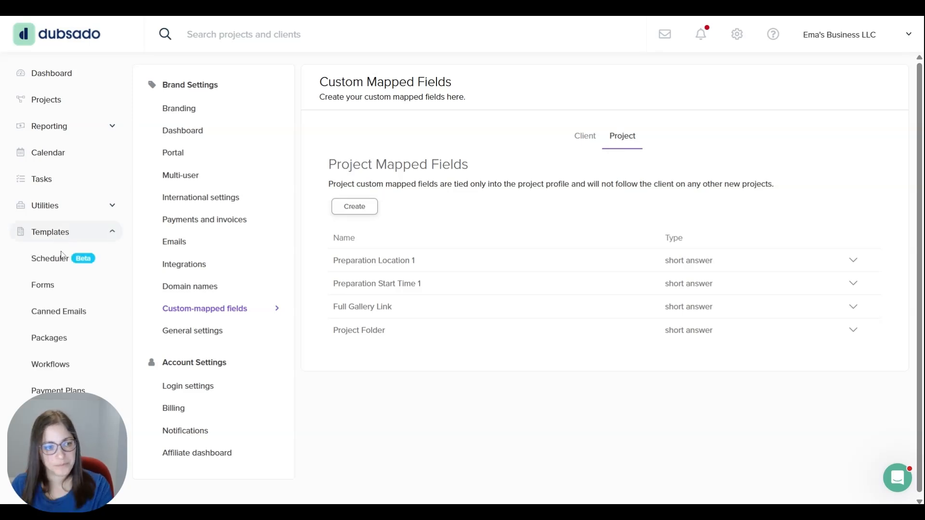
pyautogui.click(54, 287)
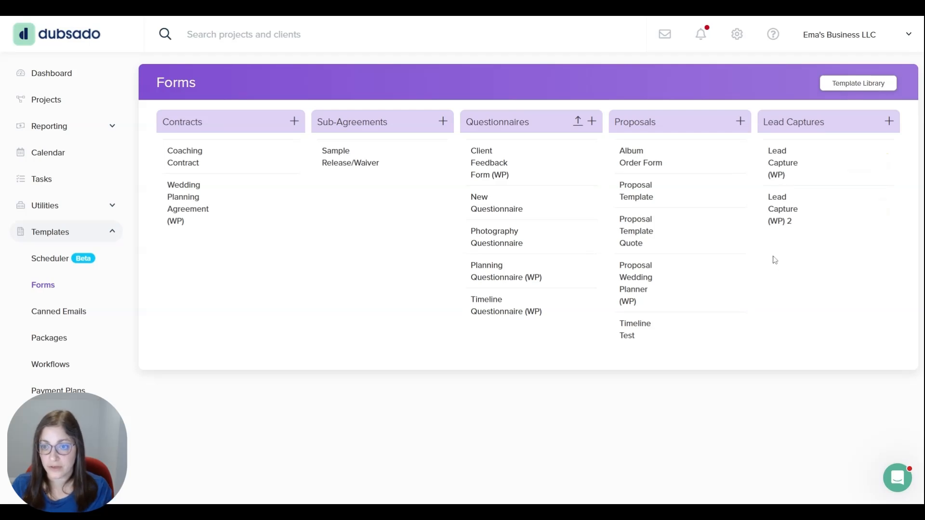
pyautogui.click(782, 167)
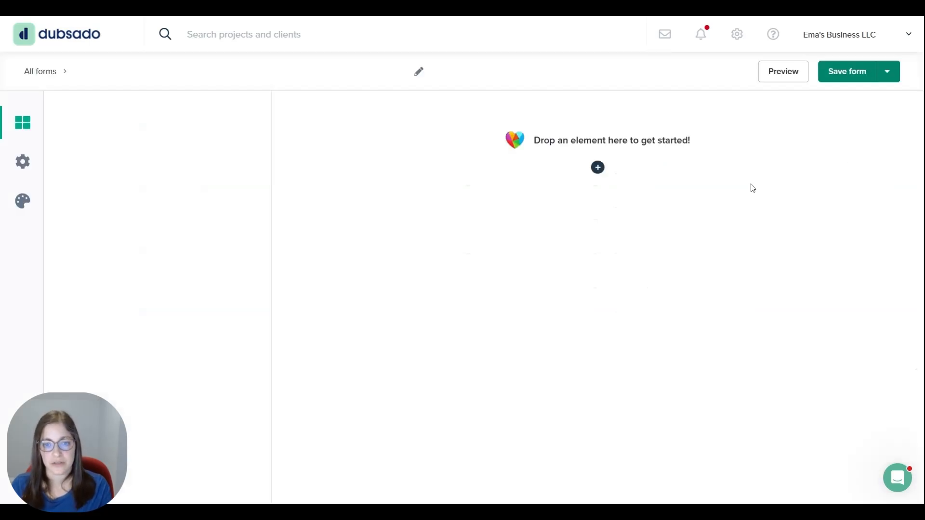
pyautogui.scroll(-4, 675, 179)
pyautogui.scroll(-1, 653, 182)
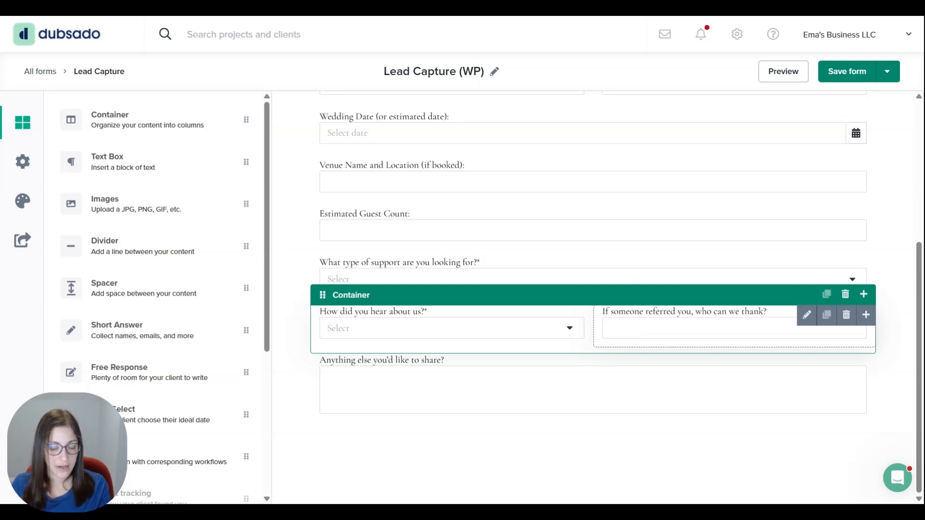
# Map the "If someone referred you, who can we thank?" question to the client field Referrer, then save and exit the form.
pyautogui.click(632, 332)
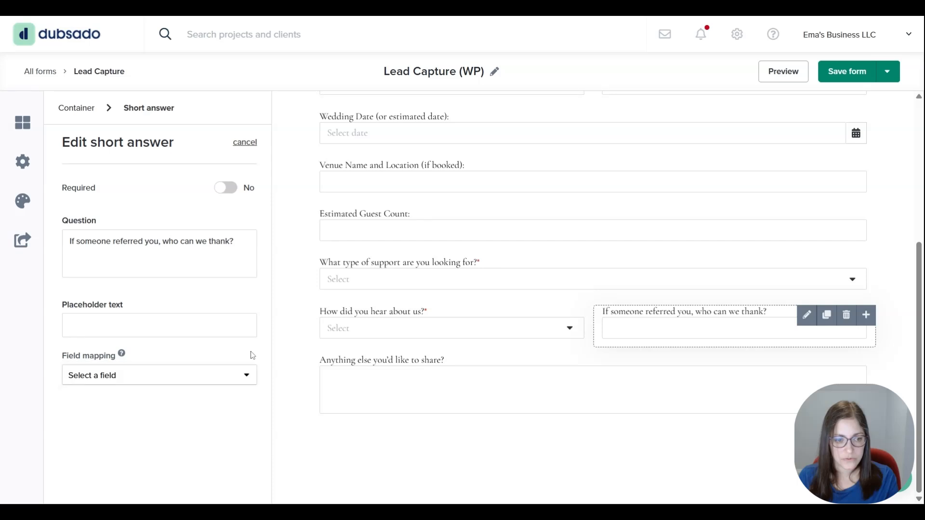
pyautogui.click(200, 379)
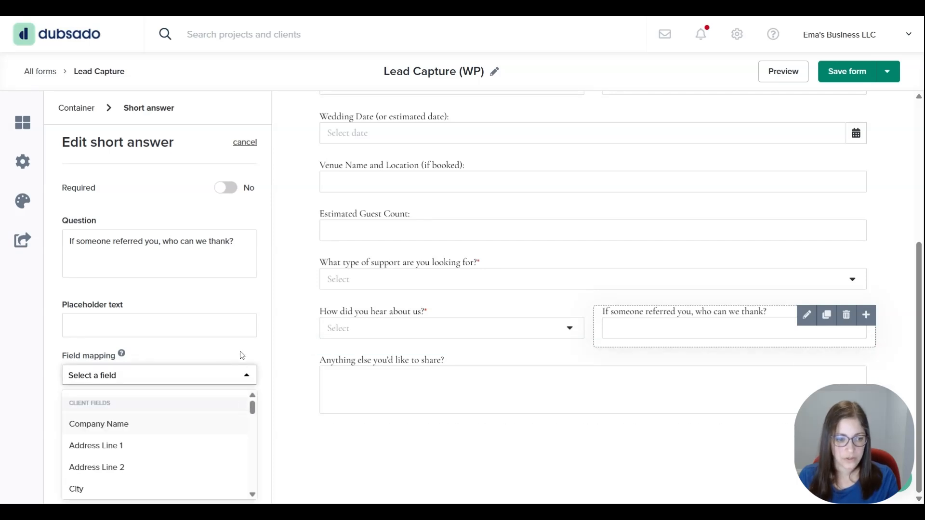
pyautogui.scroll(-2, 251, 410)
pyautogui.scroll(-6, 251, 424)
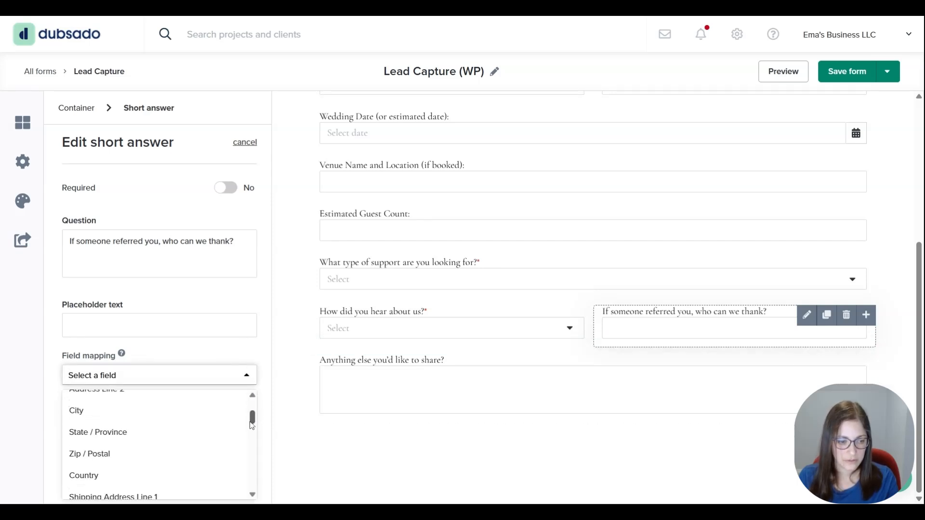
pyautogui.scroll(-2, 249, 457)
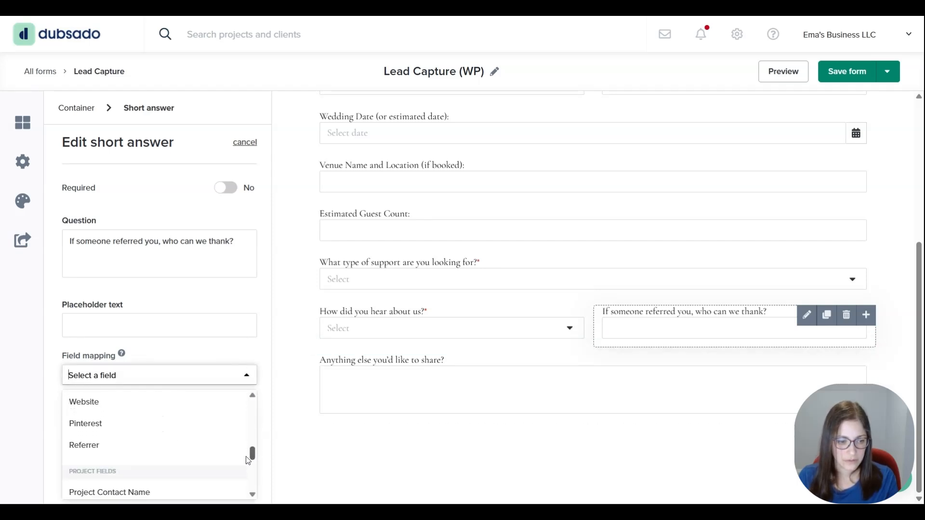
pyautogui.click(97, 443)
pyautogui.click(539, 481)
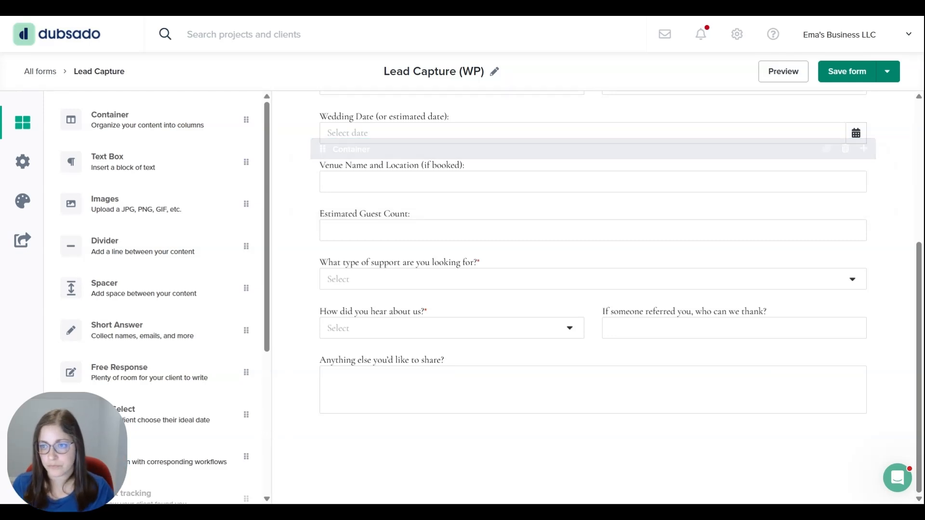
pyautogui.click(887, 72)
pyautogui.click(854, 102)
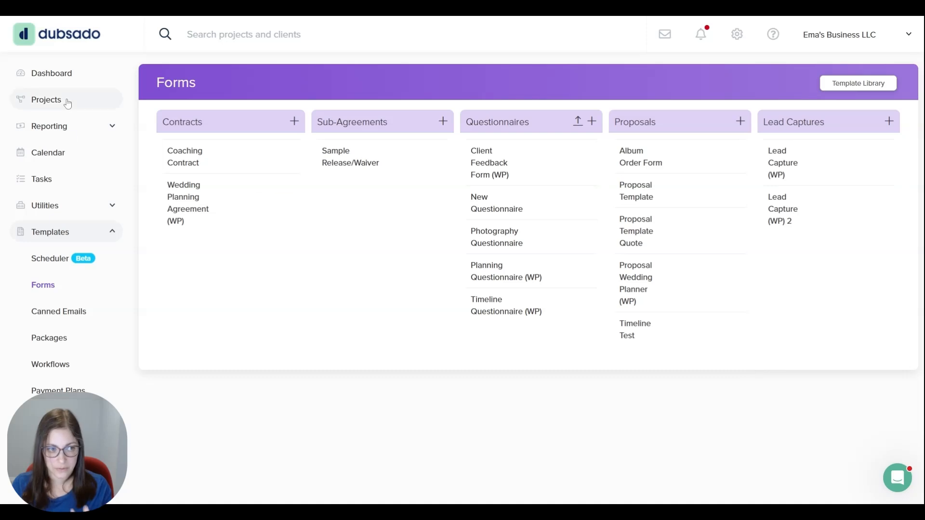
# Open Test Project from the list of all lead projects.
pyautogui.click(68, 103)
pyautogui.click(201, 119)
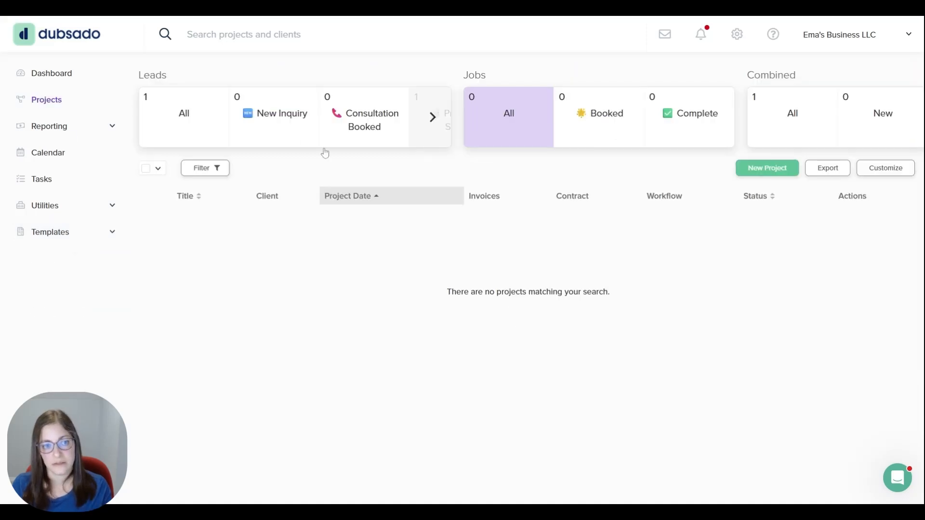
pyautogui.click(246, 239)
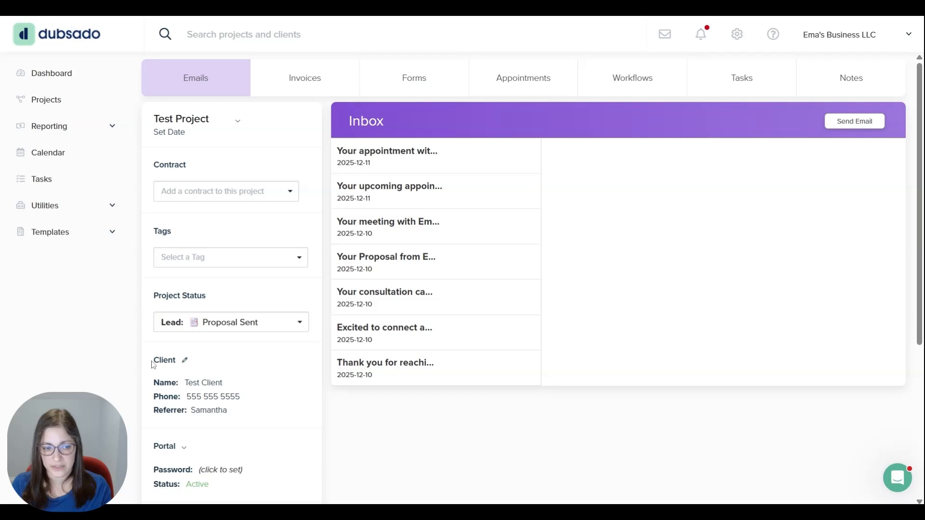
# Examine the Referrer field in the project's client details and among the custom mapped fields of the client's full profile.
pyautogui.moveTo(153, 364); pyautogui.dragTo(283, 417)
pyautogui.click(283, 417)
pyautogui.moveTo(228, 410); pyautogui.dragTo(190, 415)
pyautogui.scroll(-1, 413, 397)
pyautogui.click(356, 330)
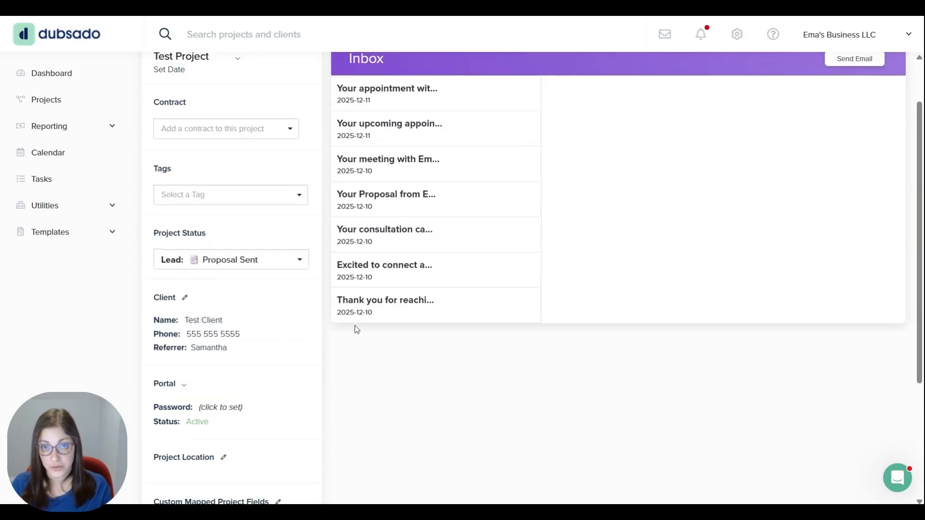
pyautogui.click(186, 299)
pyautogui.scroll(-14, 338, 290)
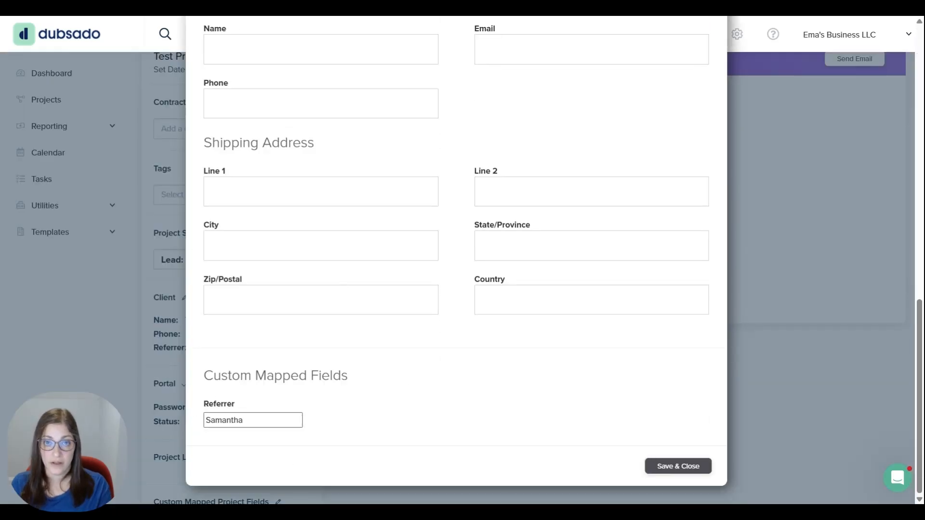
pyautogui.click(679, 467)
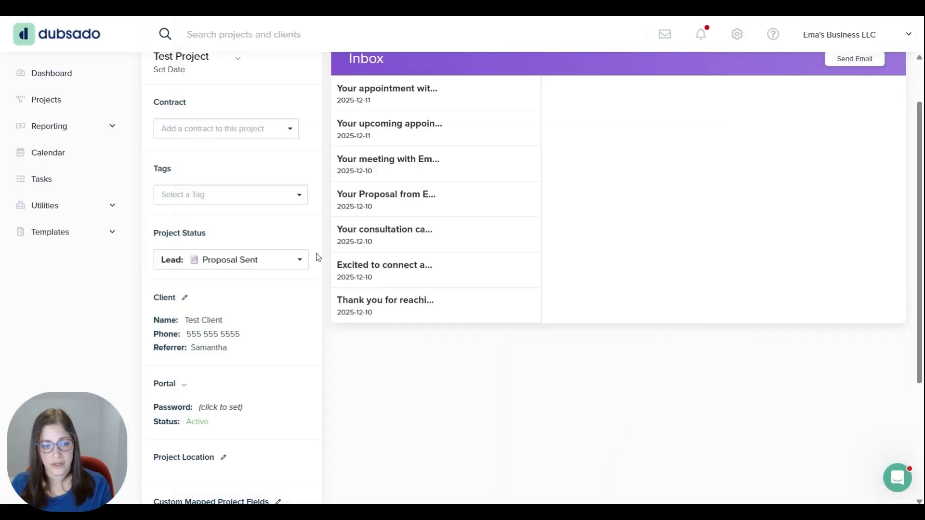
# Examine the project's custom mapped fields in their editing dialog and close it without changes.
pyautogui.scroll(-4, 319, 258)
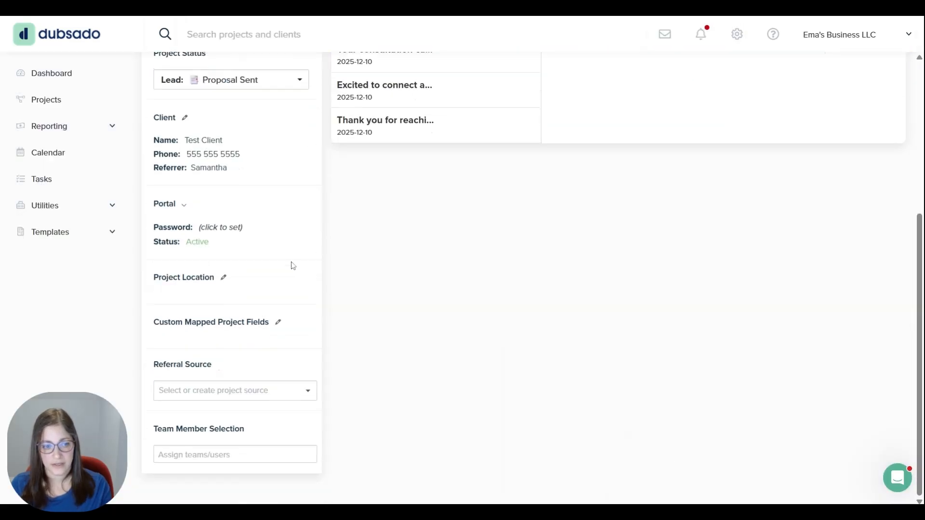
pyautogui.moveTo(164, 323); pyautogui.dragTo(260, 324)
pyautogui.click(279, 322)
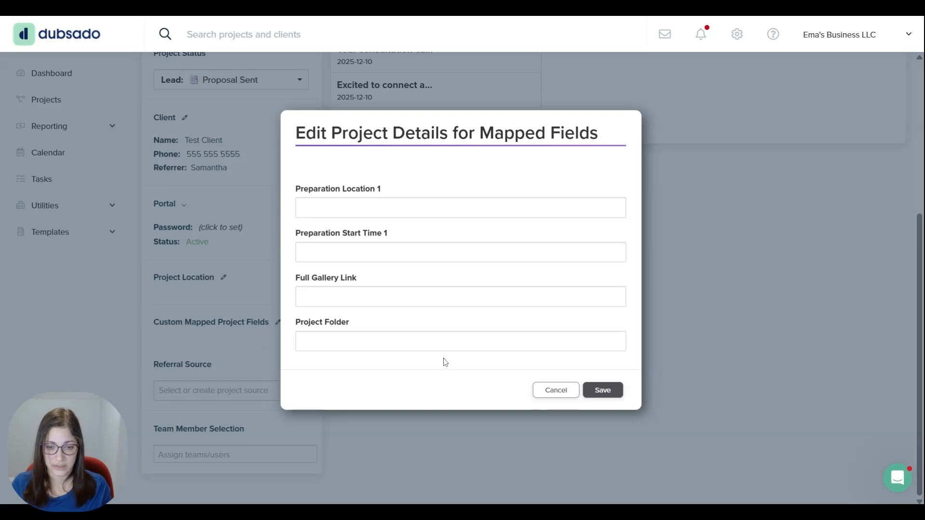
pyautogui.click(548, 398)
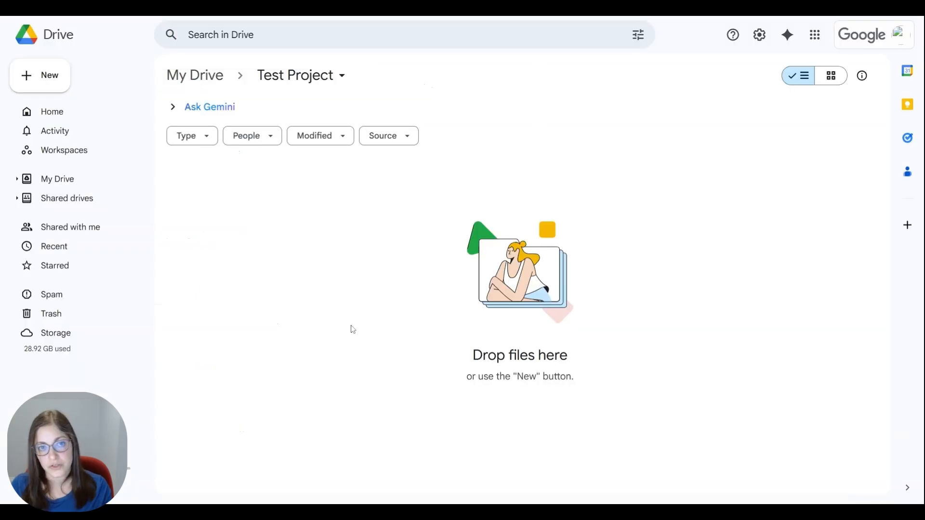
# In Google Drive, give anyone with the link Editor access to the Test Project folder and copy its share link.
pyautogui.click(344, 83)
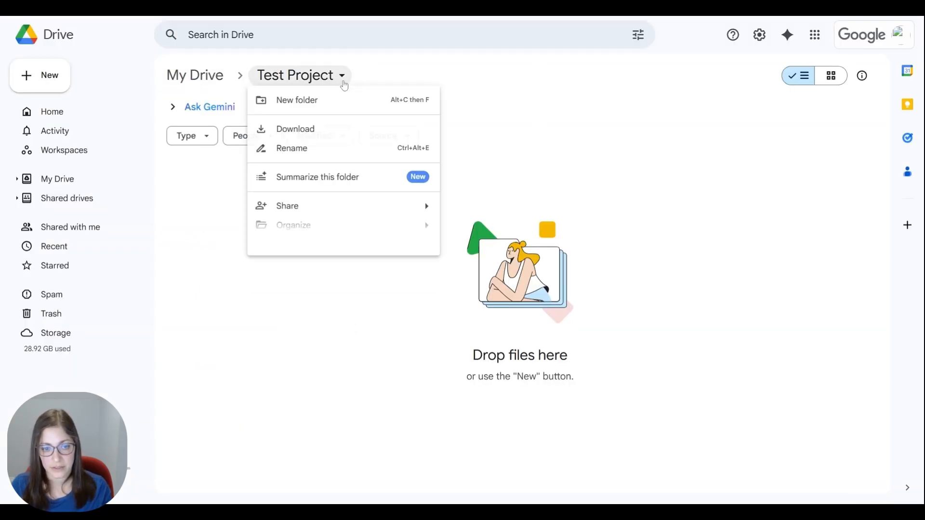
pyautogui.moveTo(371, 210)
pyautogui.click(470, 214)
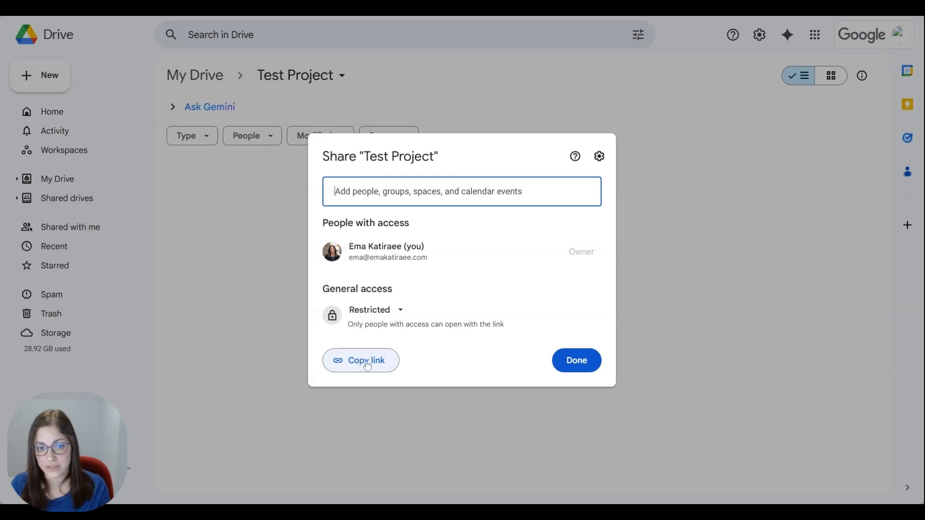
pyautogui.click(374, 310)
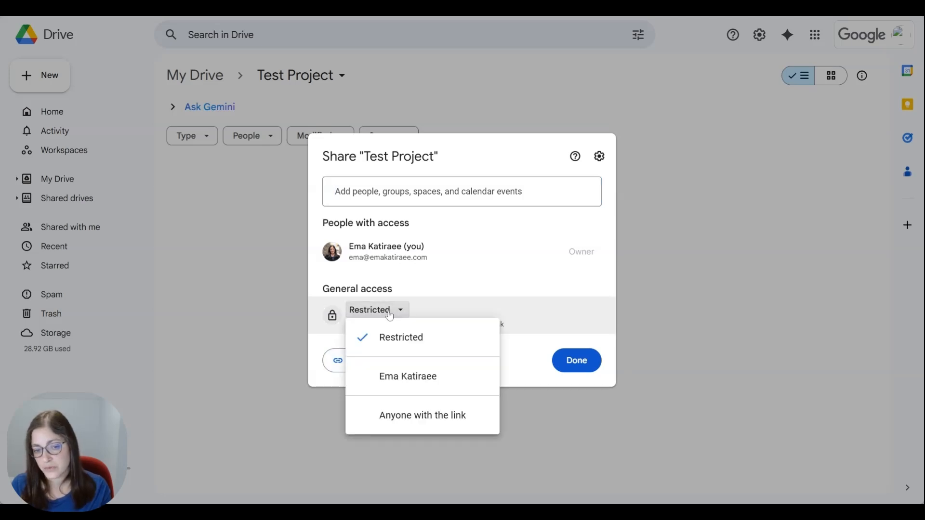
pyautogui.click(396, 415)
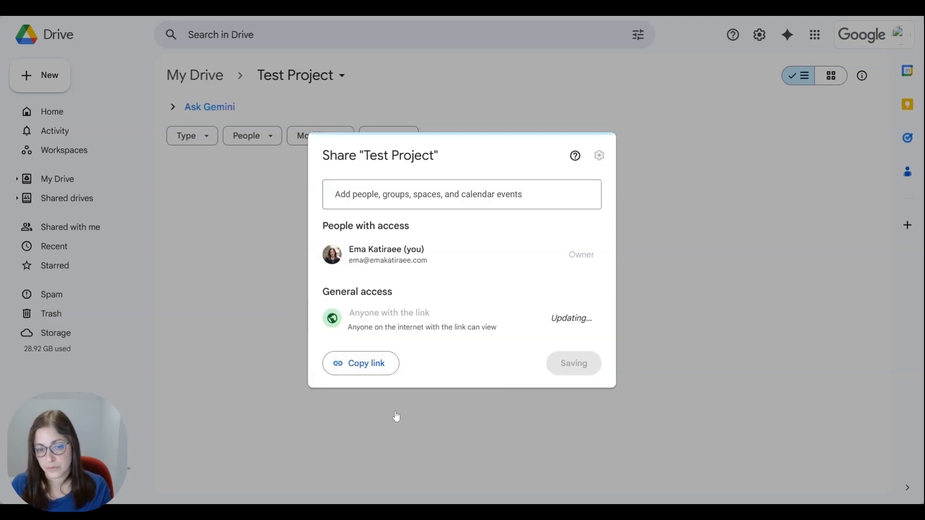
pyautogui.click(560, 318)
pyautogui.click(523, 414)
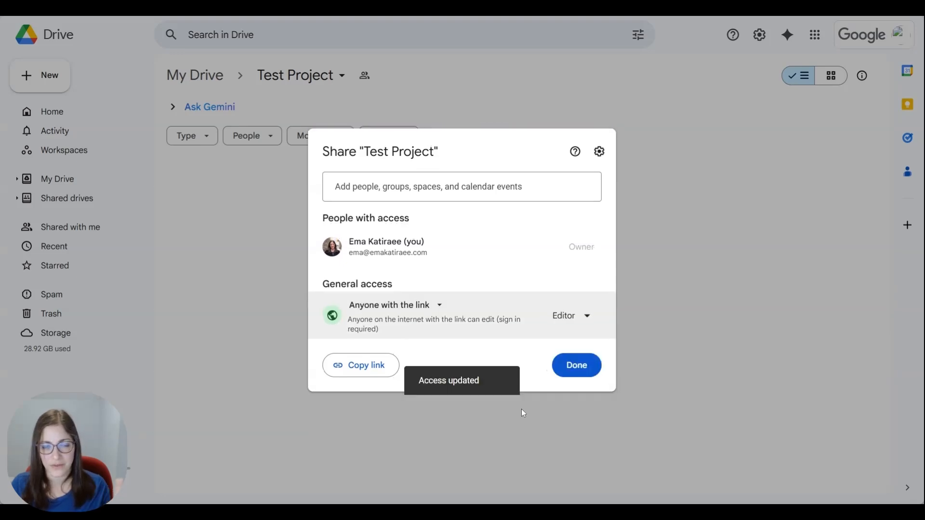
pyautogui.click(375, 375)
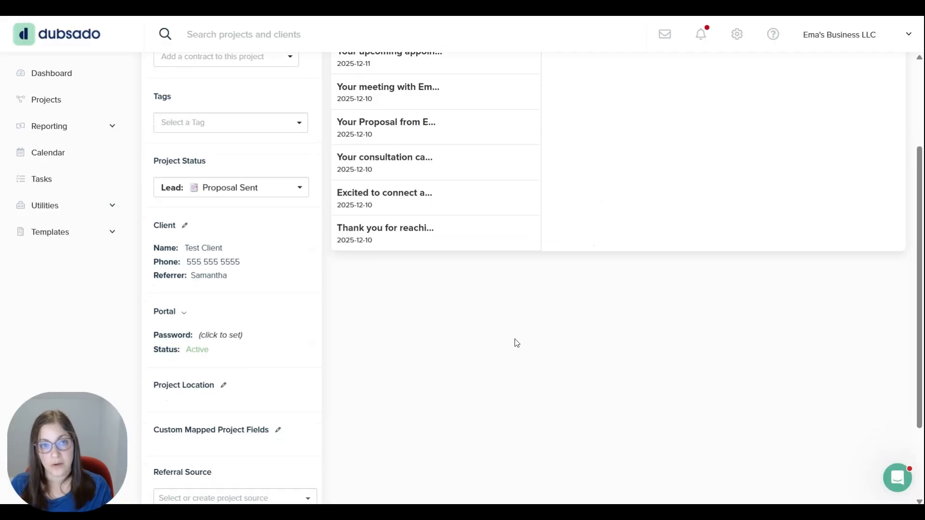
# Paste the copied Google Drive share link into the project's Project Folder custom mapped field and save it.
pyautogui.scroll(-1, 517, 343)
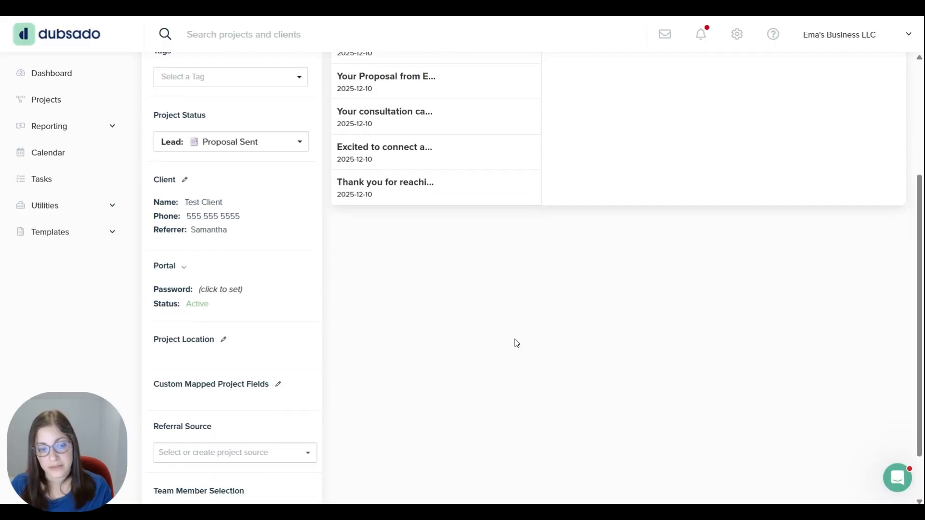
pyautogui.click(278, 384)
pyautogui.click(319, 341)
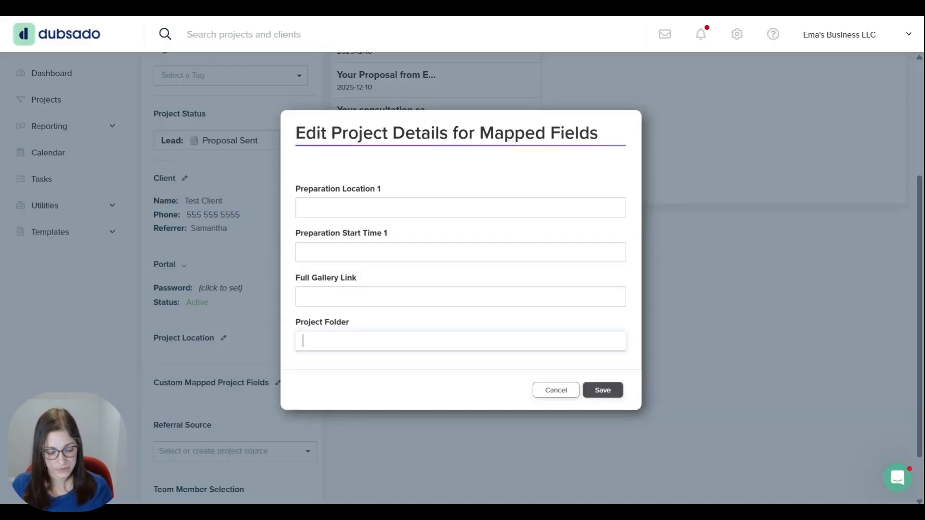
pyautogui.hotkey('ctrl', 'v')
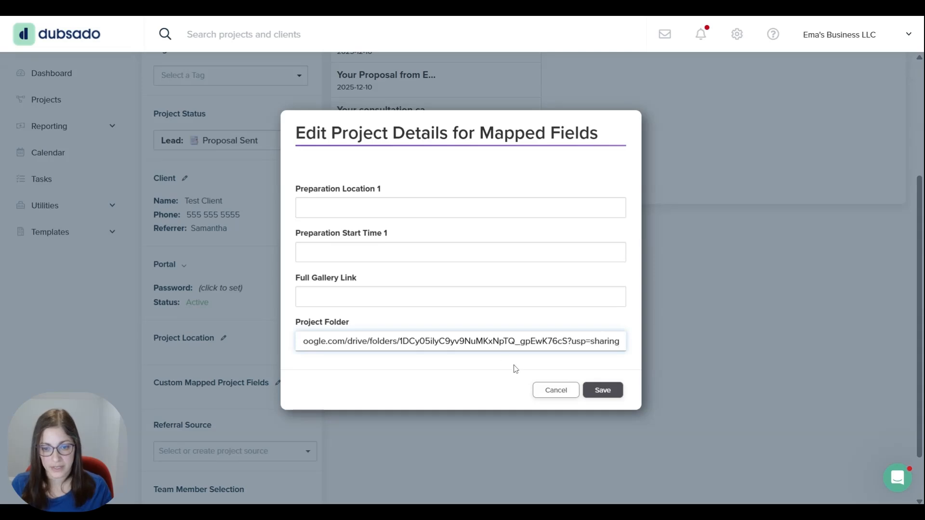
pyautogui.click(602, 391)
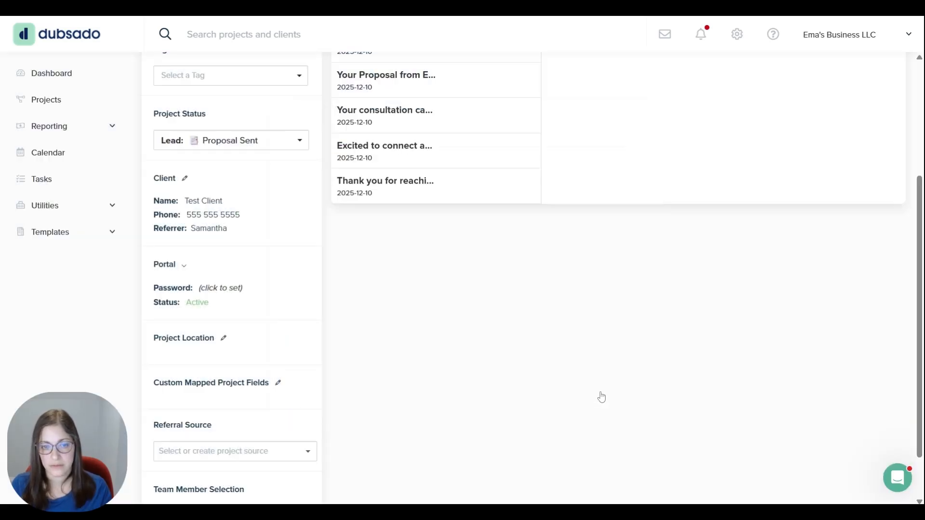
pyautogui.scroll(-4, 361, 373)
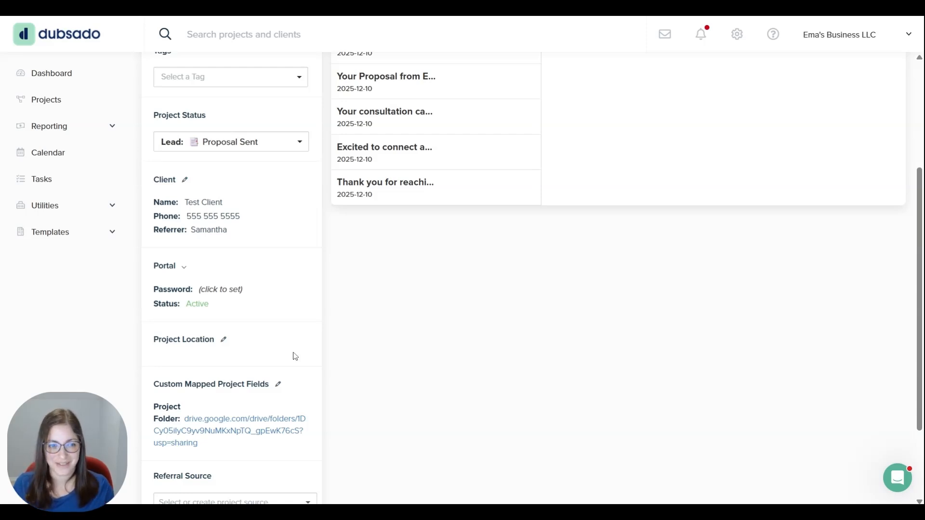
# Open the New Questionnaire form template and add the line "Project Folder" below the placeholder paragraph in its text box.
pyautogui.scroll(4, 291, 347)
pyautogui.click(60, 232)
pyautogui.click(51, 287)
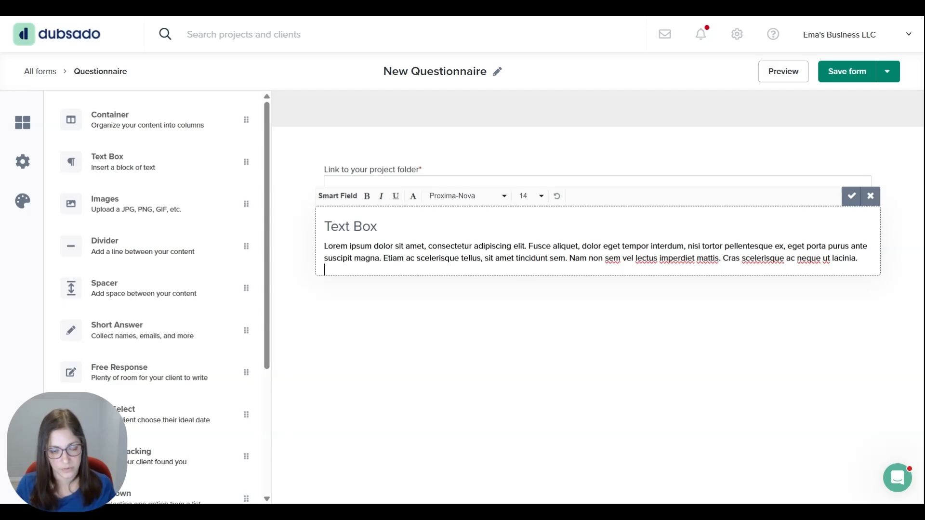
pyautogui.press('Return')
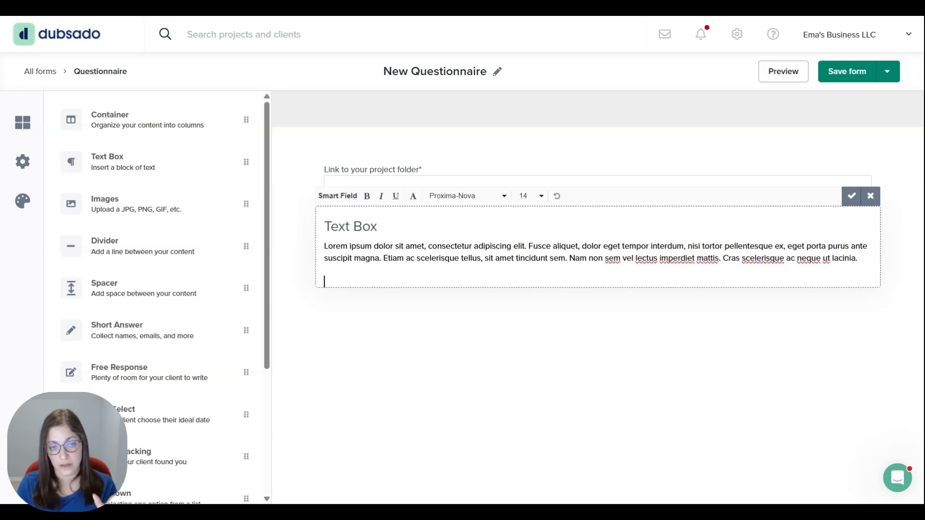
pyautogui.write('Project Folder')
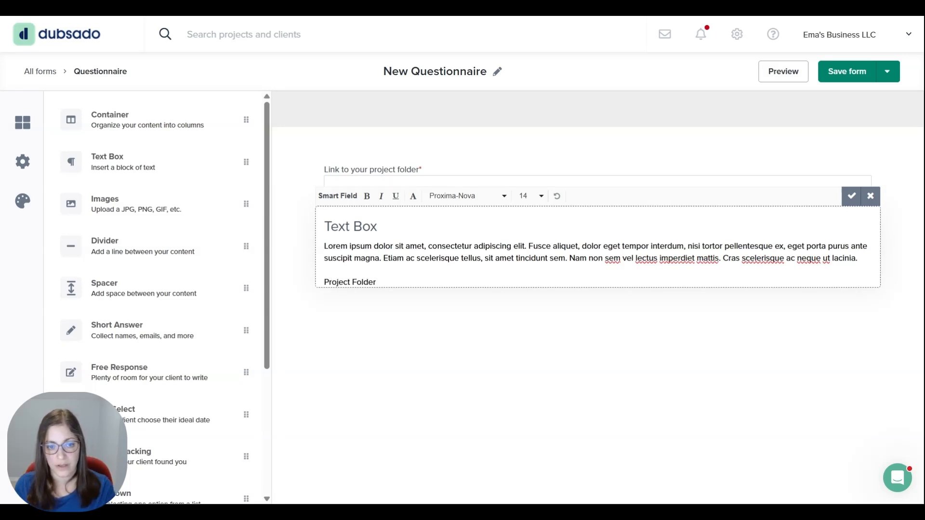
pyautogui.press('Return')
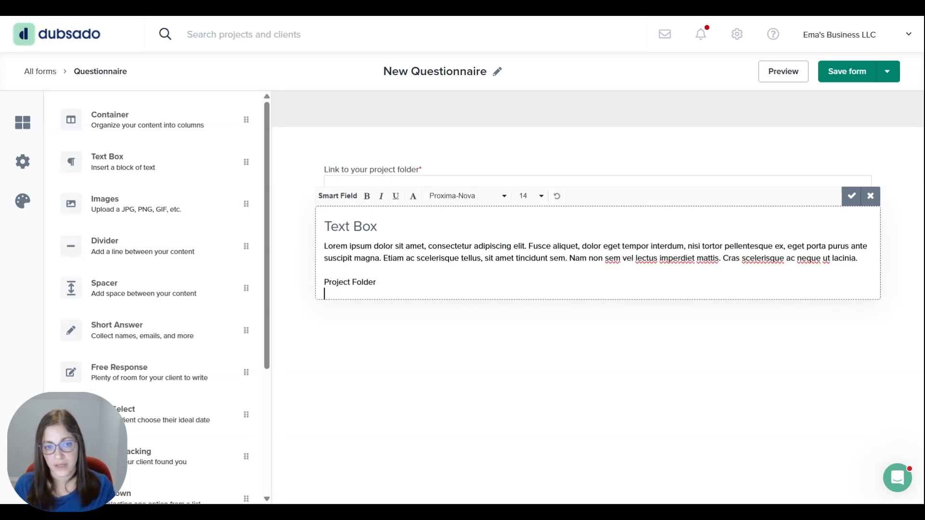
# Insert the Project Folder project smart field on the line below and cut its code to the clipboard.
pyautogui.click(337, 198)
pyautogui.click(343, 217)
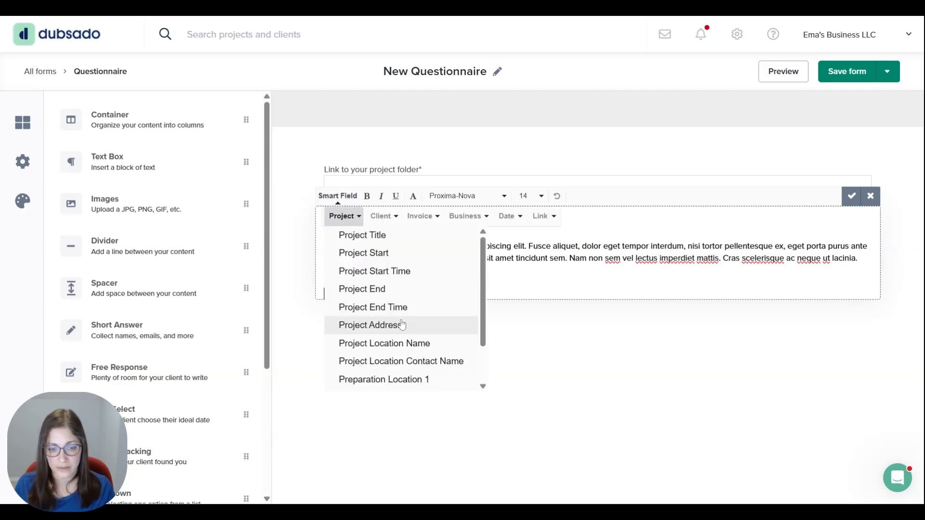
pyautogui.scroll(-3, 401, 355)
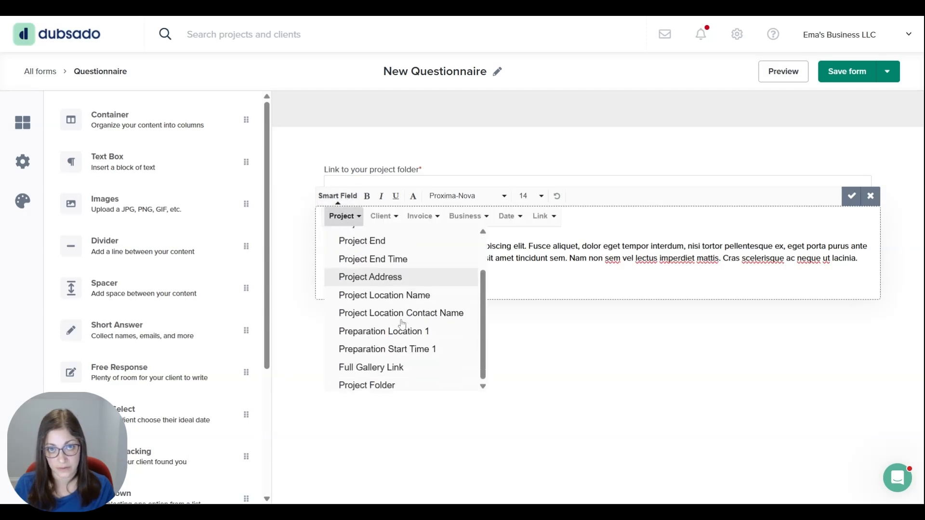
pyautogui.click(398, 384)
pyautogui.moveTo(475, 294); pyautogui.dragTo(319, 295)
pyautogui.hotkey('ctrl', 'x')
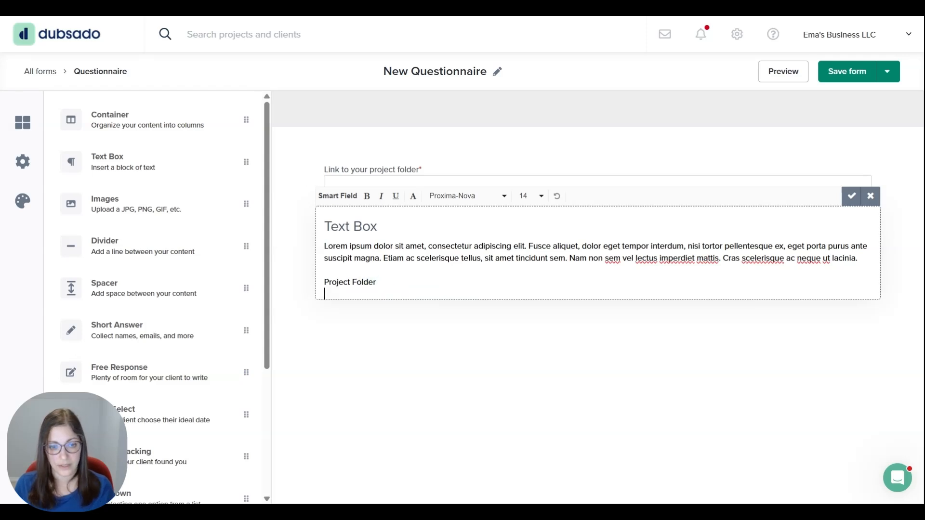
# Link the "Project Folder" text to {{job.mappedFields.project_folder.value}} and have it open in a new tab.
pyautogui.hotkey('shift', 'Left')
pyautogui.hotkey('shift', 'Left')
pyautogui.hotkey('shift', 'Left')
pyautogui.hotkey('shift', 'Left')
pyautogui.hotkey('shift', 'Left')
pyautogui.hotkey('shift', 'Left')
pyautogui.hotkey('shift', 'Left')
pyautogui.hotkey('shift', 'Left')
pyautogui.hotkey('shift', 'Left')
pyautogui.hotkey('shift', 'Left')
pyautogui.hotkey('shift', 'Left')
pyautogui.hotkey('shift', 'Left')
pyautogui.hotkey('shift', 'Left')
pyautogui.hotkey('shift', 'Left')
pyautogui.hotkey('shift', 'Left')
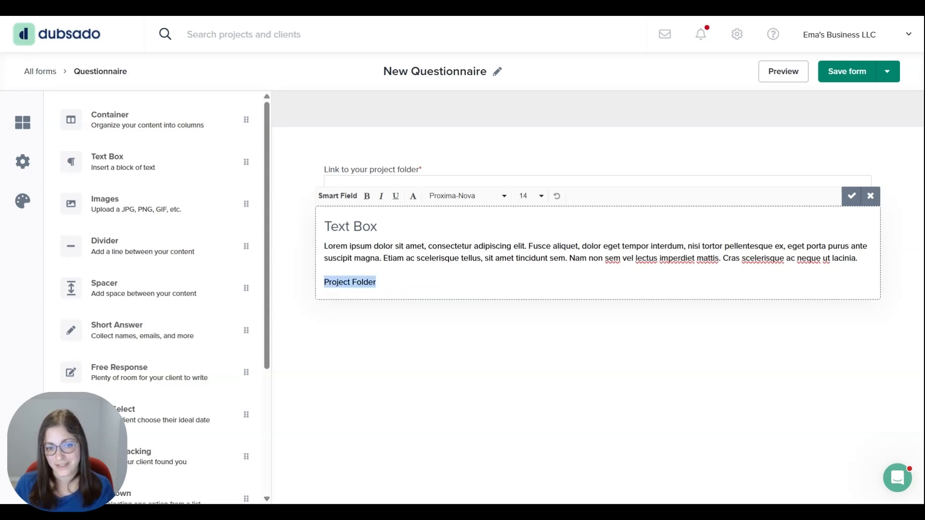
pyautogui.click(413, 196)
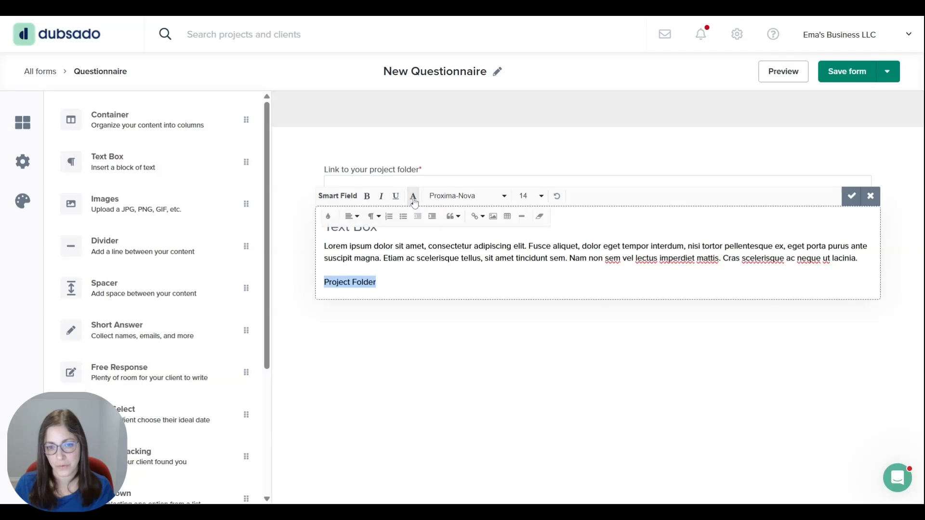
pyautogui.click(477, 216)
pyautogui.click(488, 234)
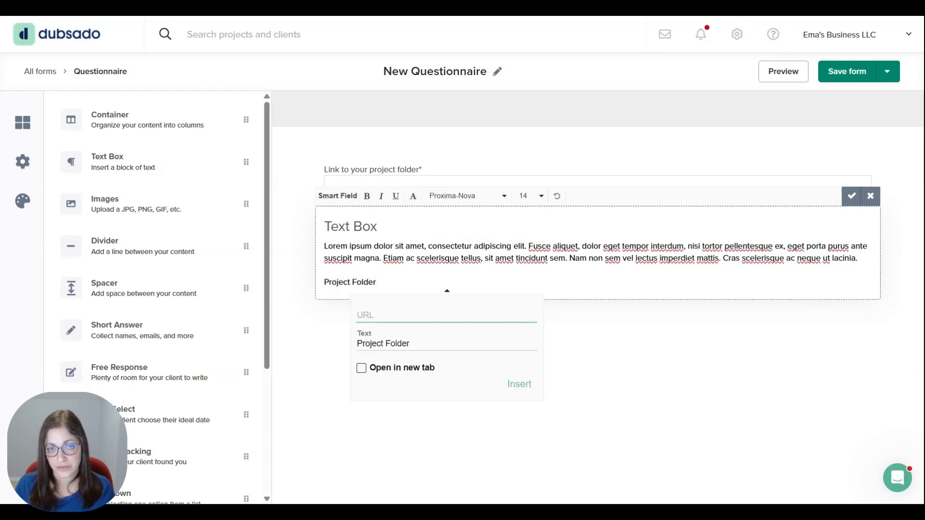
pyautogui.hotkey('ctrl', 'v')
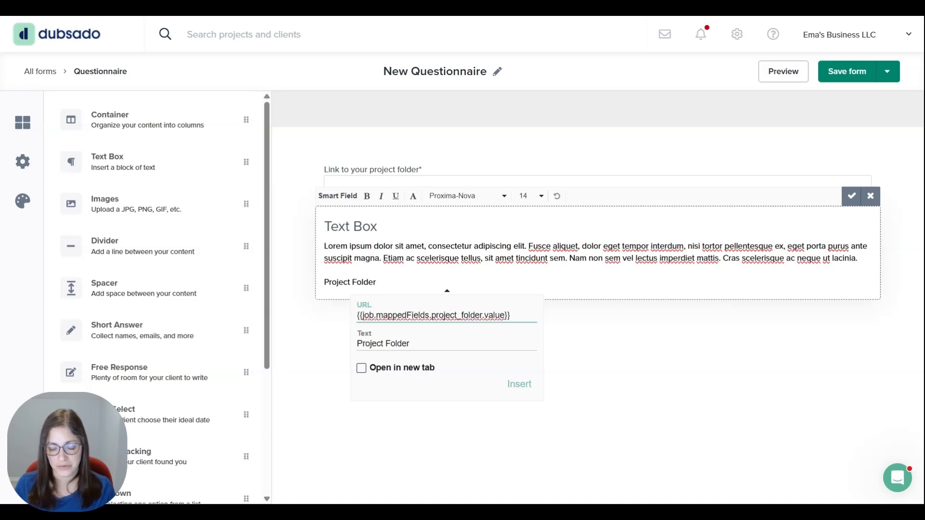
pyautogui.click(362, 369)
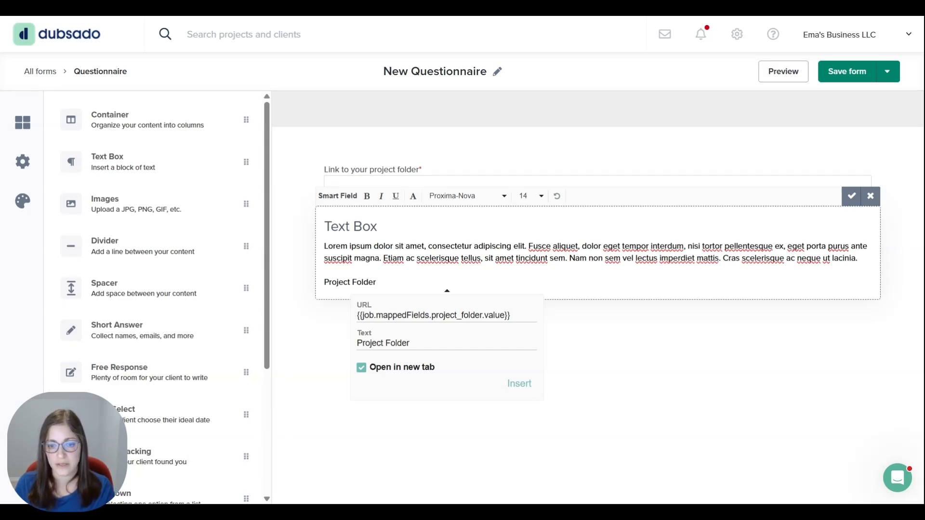
pyautogui.click(518, 385)
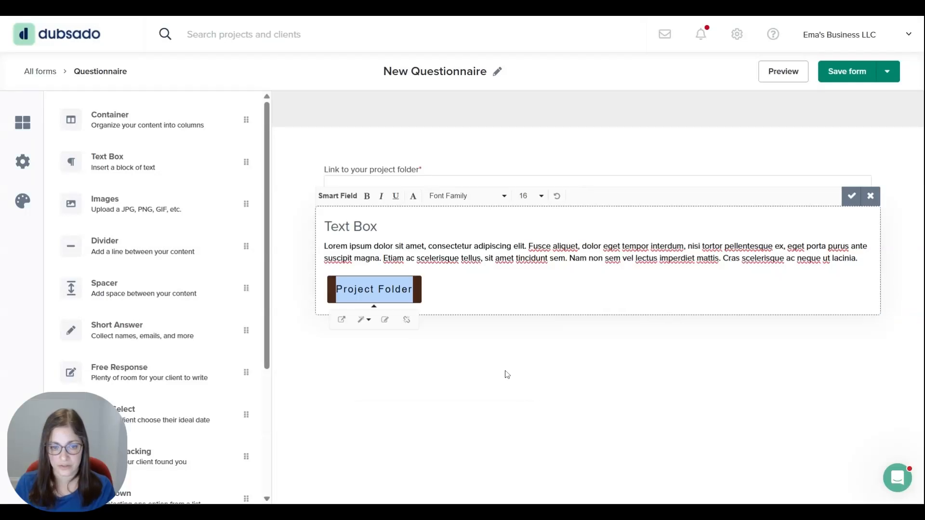
# Center the linked Project Folder button in the questionnaire's text box.
pyautogui.click(413, 196)
pyautogui.click(351, 216)
pyautogui.click(361, 253)
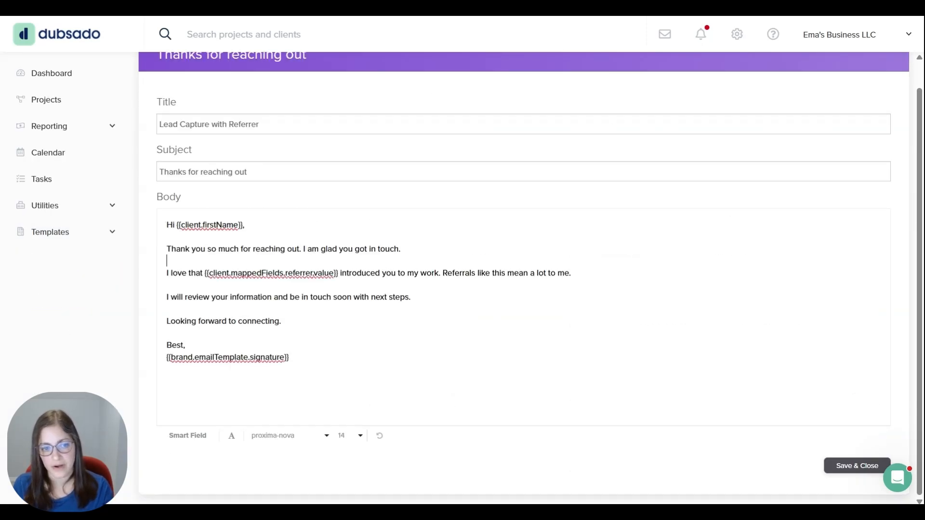
# Examine the referrer smart field in the body of the Lead Capture with Referrer email template and among the client smart fields.
pyautogui.moveTo(205, 273); pyautogui.dragTo(339, 273)
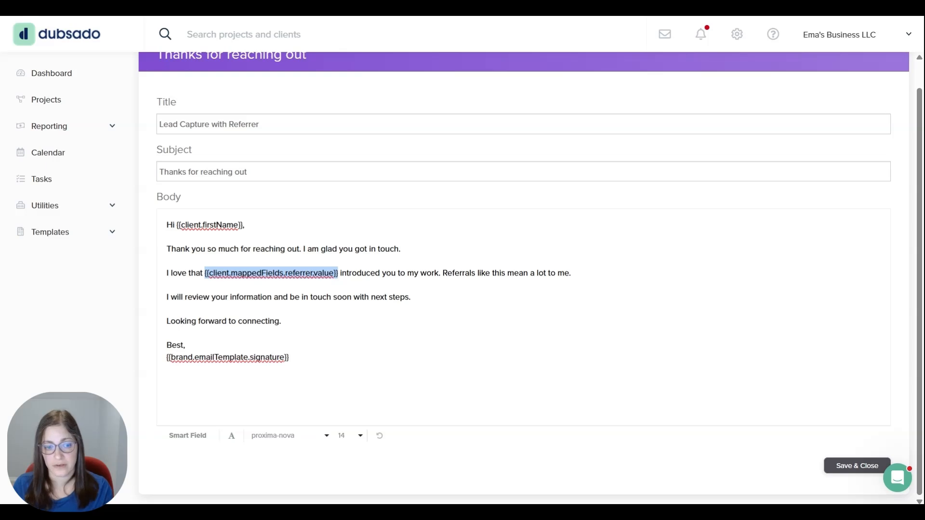
pyautogui.click(186, 438)
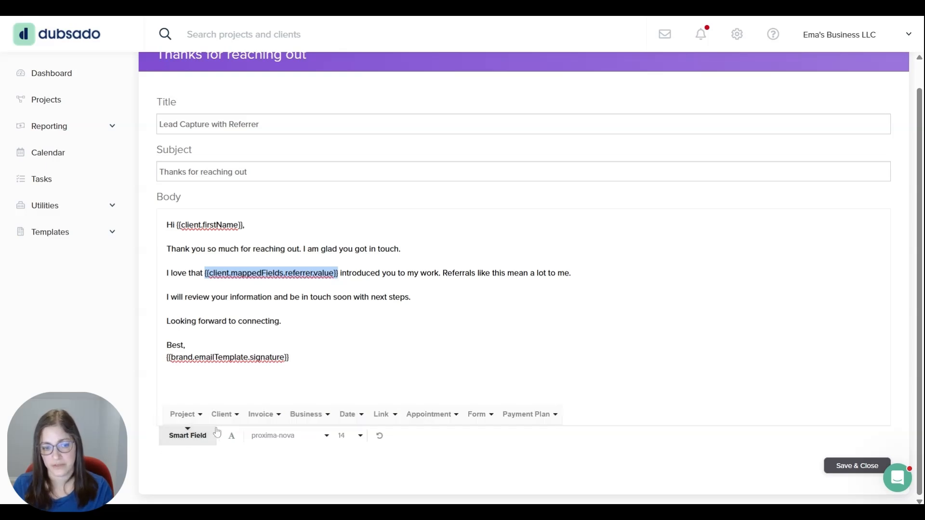
pyautogui.click(223, 415)
pyautogui.moveTo(316, 310); pyautogui.dragTo(308, 384)
pyautogui.click(306, 394)
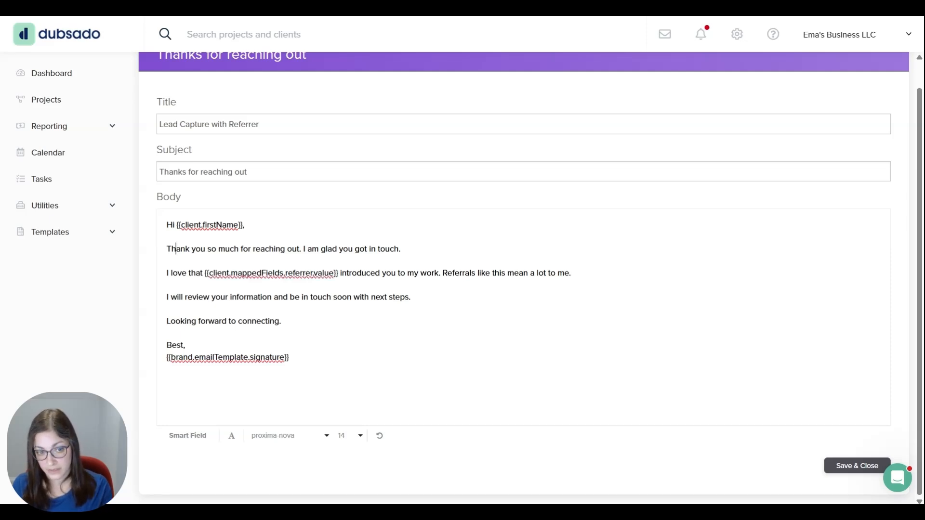
pyautogui.moveTo(205, 272); pyautogui.dragTo(349, 273)
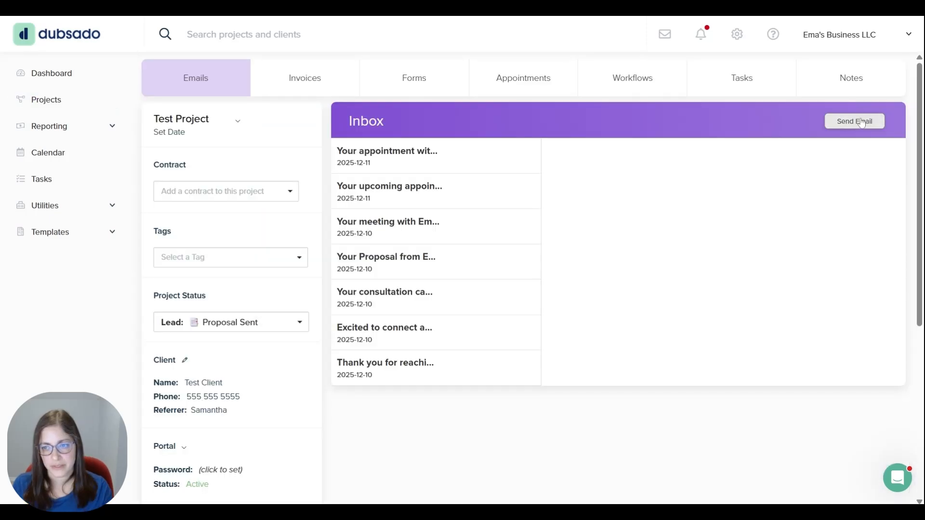
# Load the Lead Capture with Referrer saved reply into a new Test Project email, check the referrer's name, and leave without sending.
pyautogui.click(855, 120)
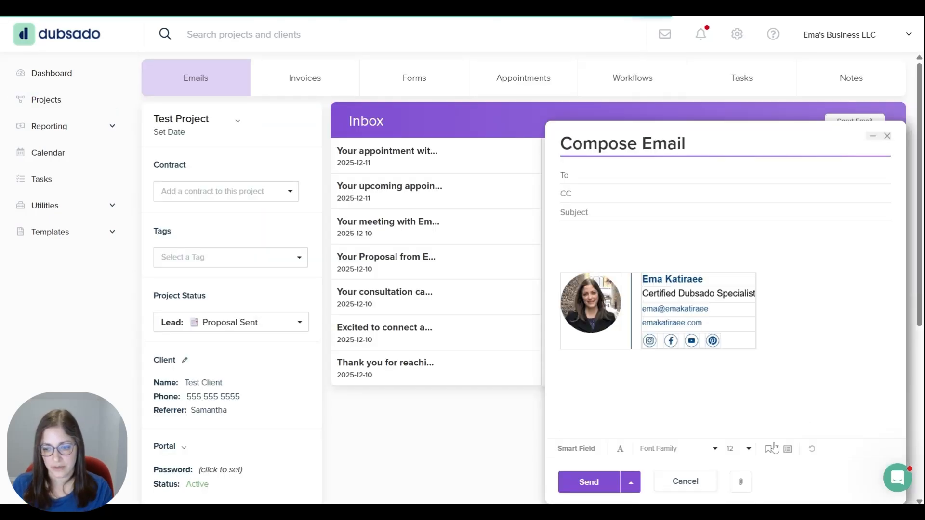
pyautogui.click(770, 449)
pyautogui.moveTo(778, 349); pyautogui.dragTo(778, 408)
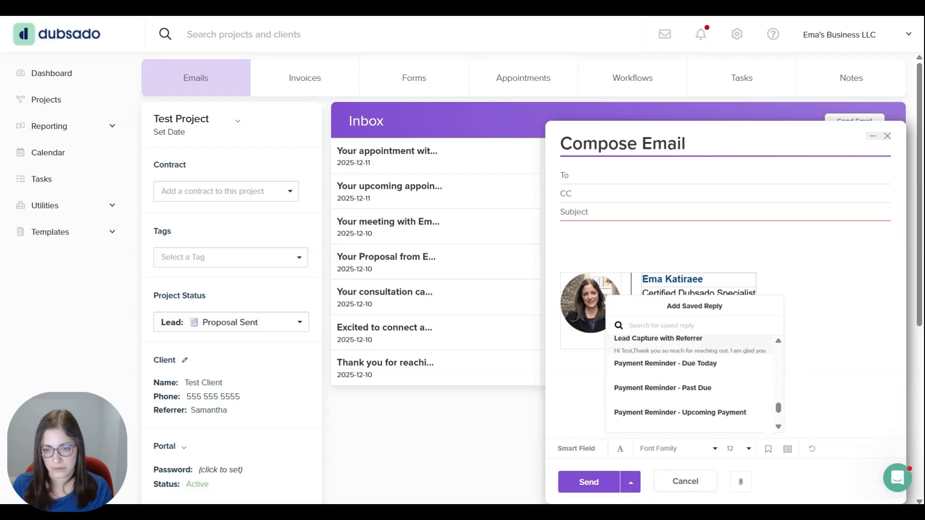
pyautogui.click(658, 343)
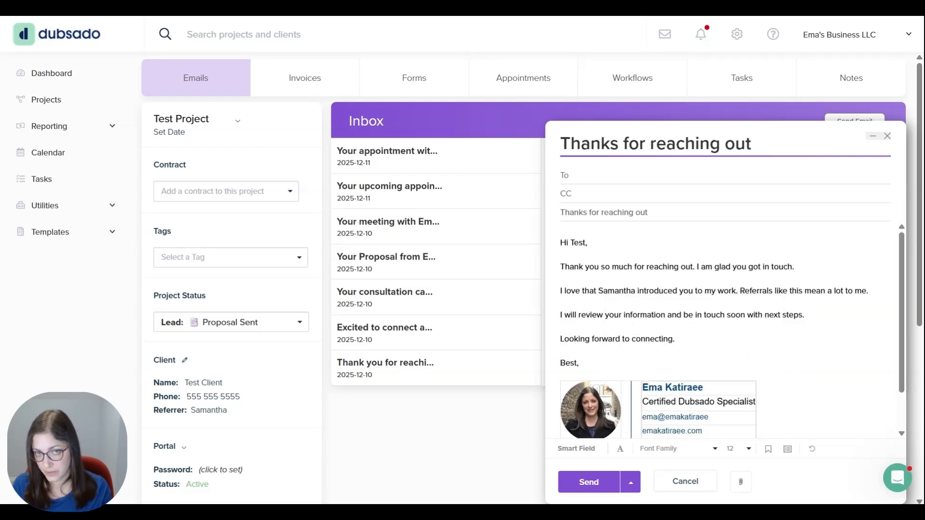
pyautogui.click(646, 339)
pyautogui.moveTo(599, 291); pyautogui.dragTo(635, 291)
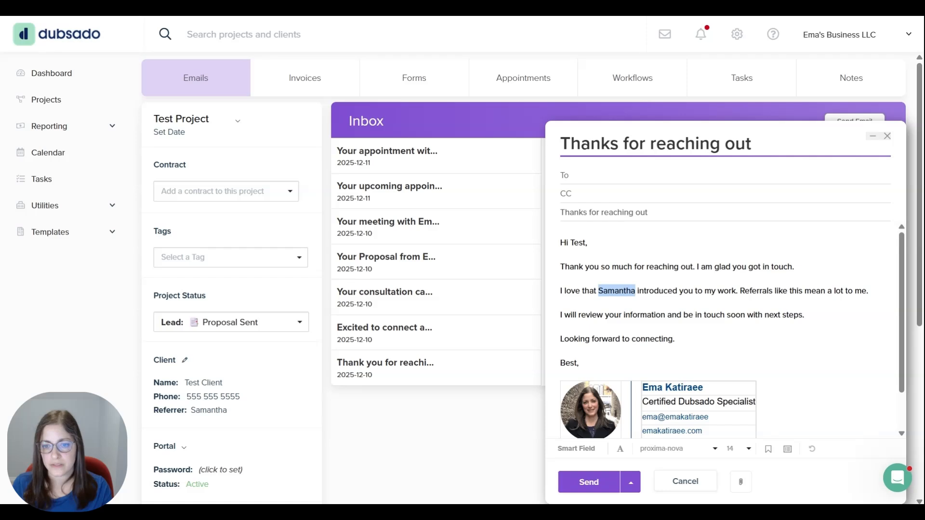
pyautogui.click(561, 327)
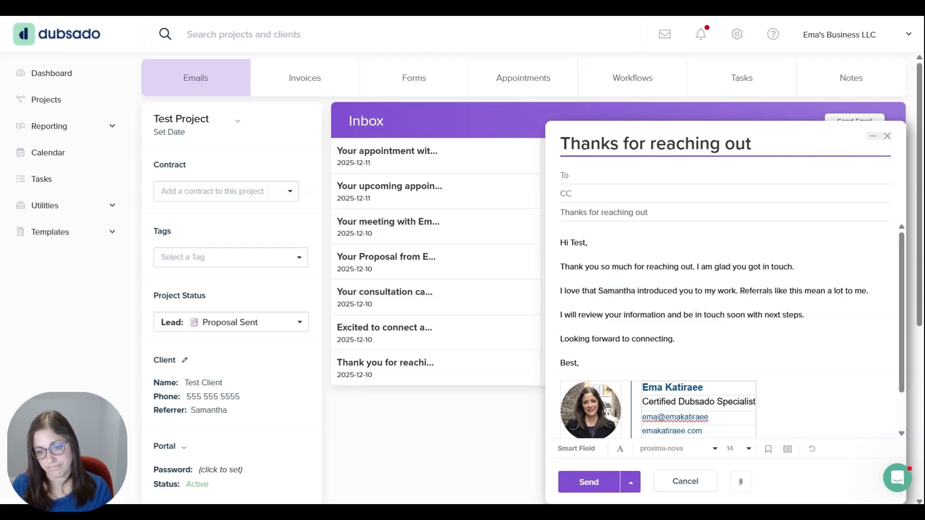
pyautogui.click(460, 220)
# Add the New Questionnaire form to Test Project.
pyautogui.click(420, 86)
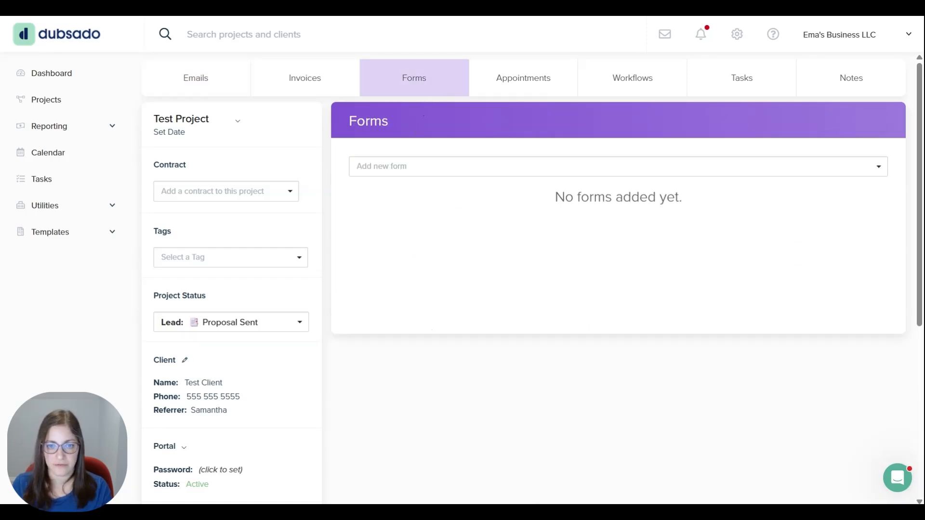
pyautogui.click(453, 167)
pyautogui.click(455, 189)
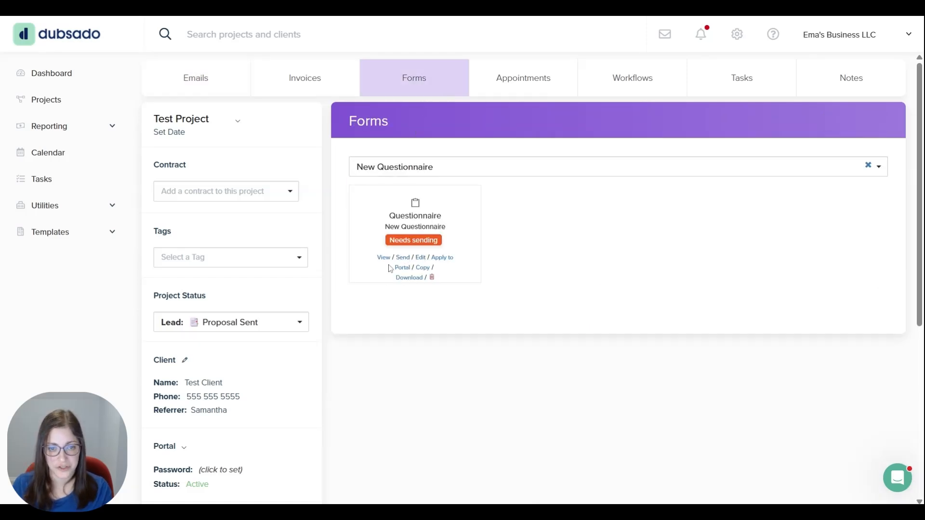
# Preview the questionnaire, test its Project Folder button by opening the Drive folder, and close both the folder and the preview.
pyautogui.click(385, 258)
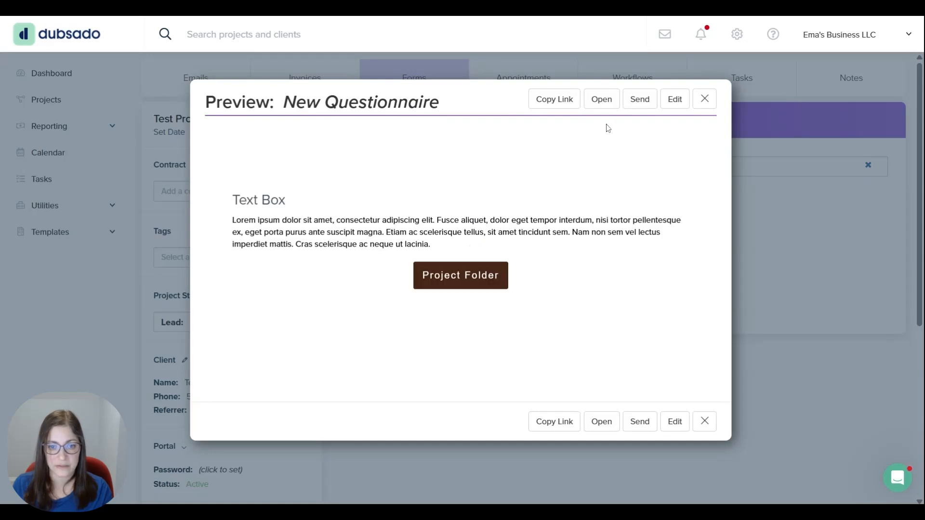
pyautogui.click(472, 284)
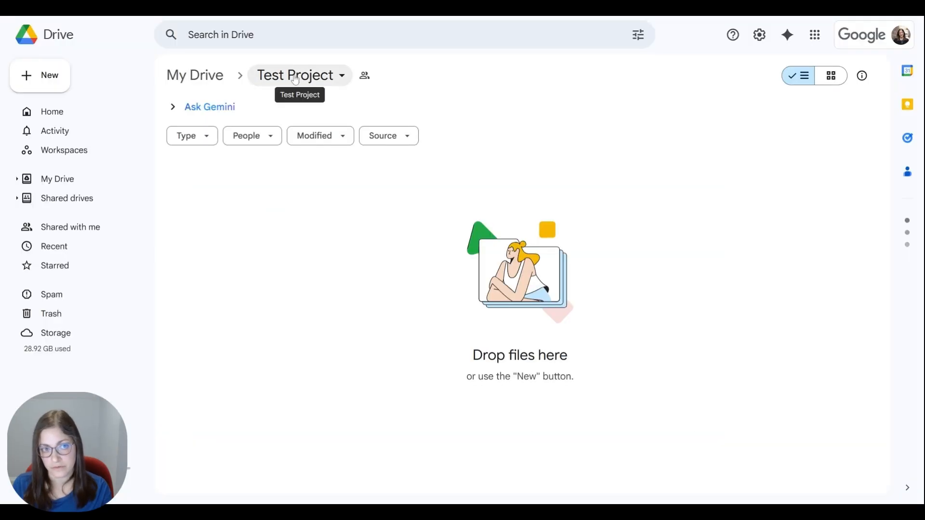
pyautogui.hotkey('ctrl', 'w')
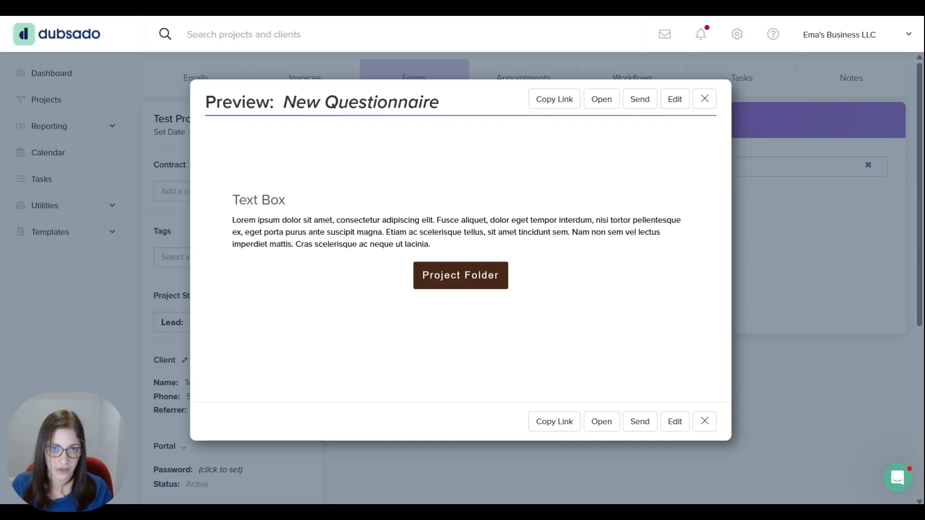
pyautogui.press('Escape')
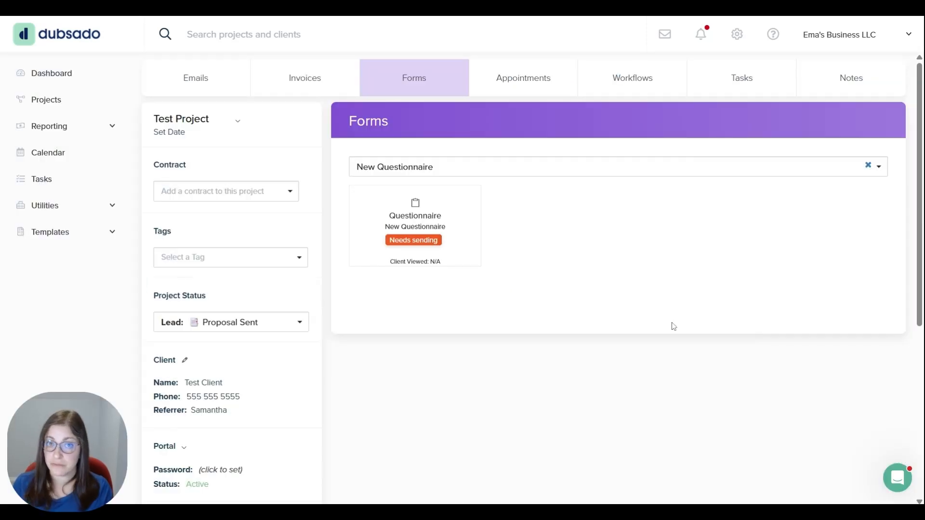